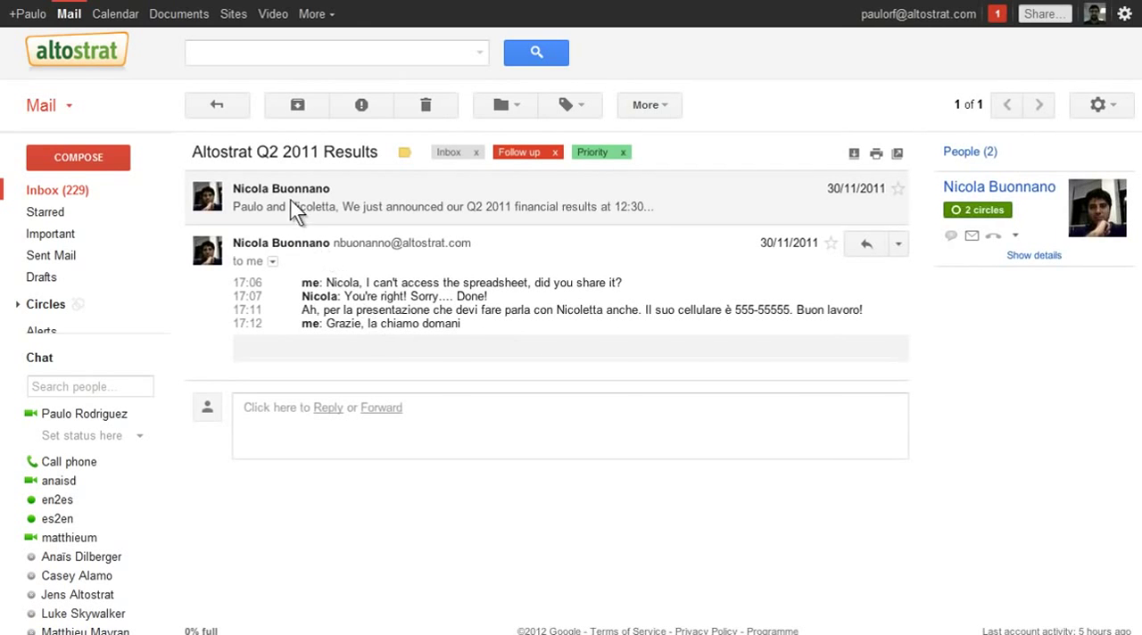
# - Return to the inbox and switch its type to Priority Inbox to review the prioritised sections
pyautogui.click(227, 108)
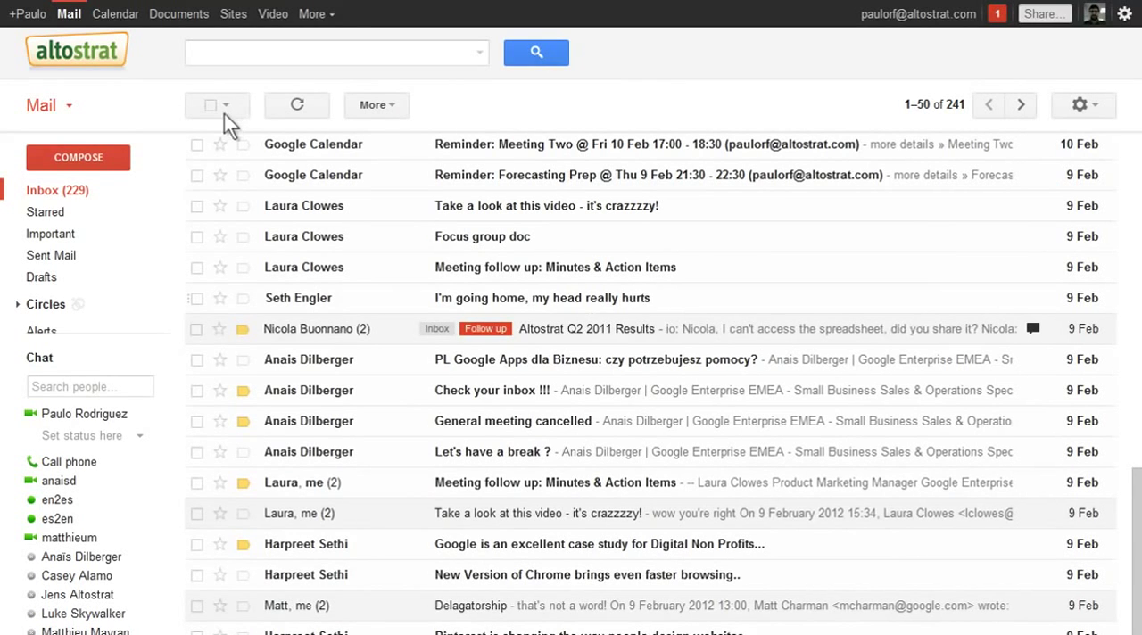
pyautogui.click(160, 190)
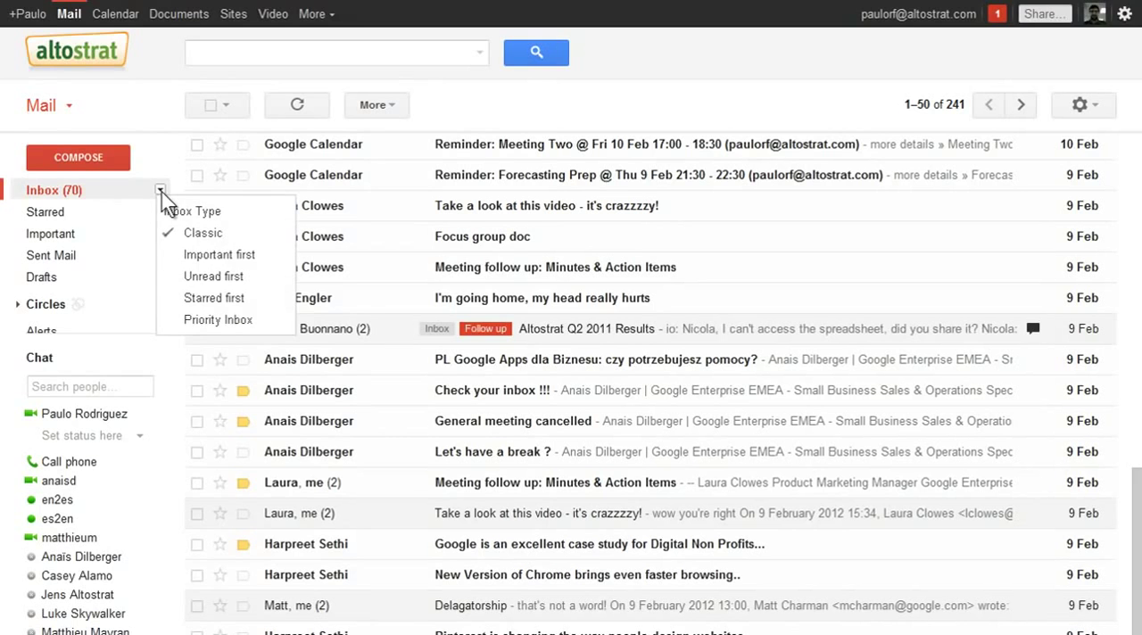
pyautogui.click(258, 319)
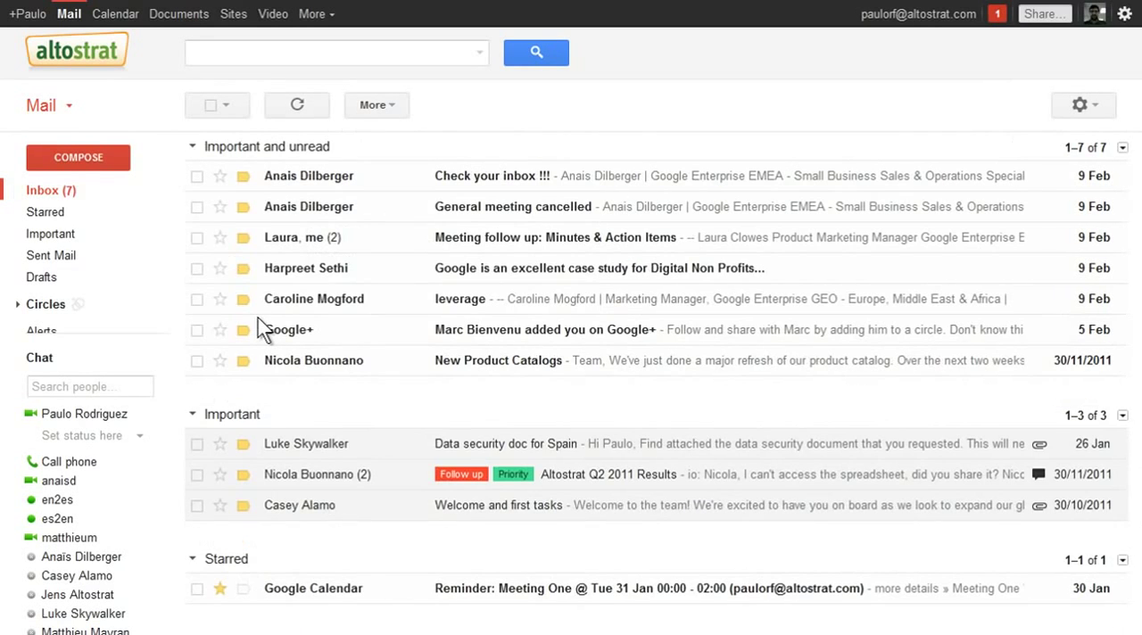
pyautogui.scroll(-2, 258, 318)
pyautogui.scroll(-2, 258, 317)
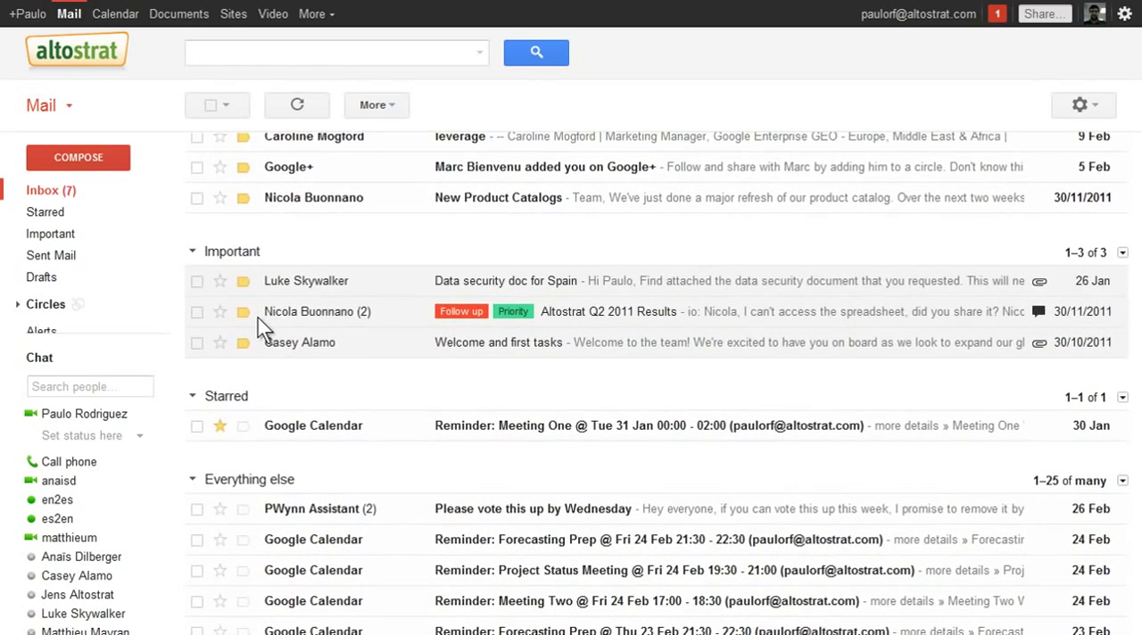
pyautogui.scroll(4, 258, 317)
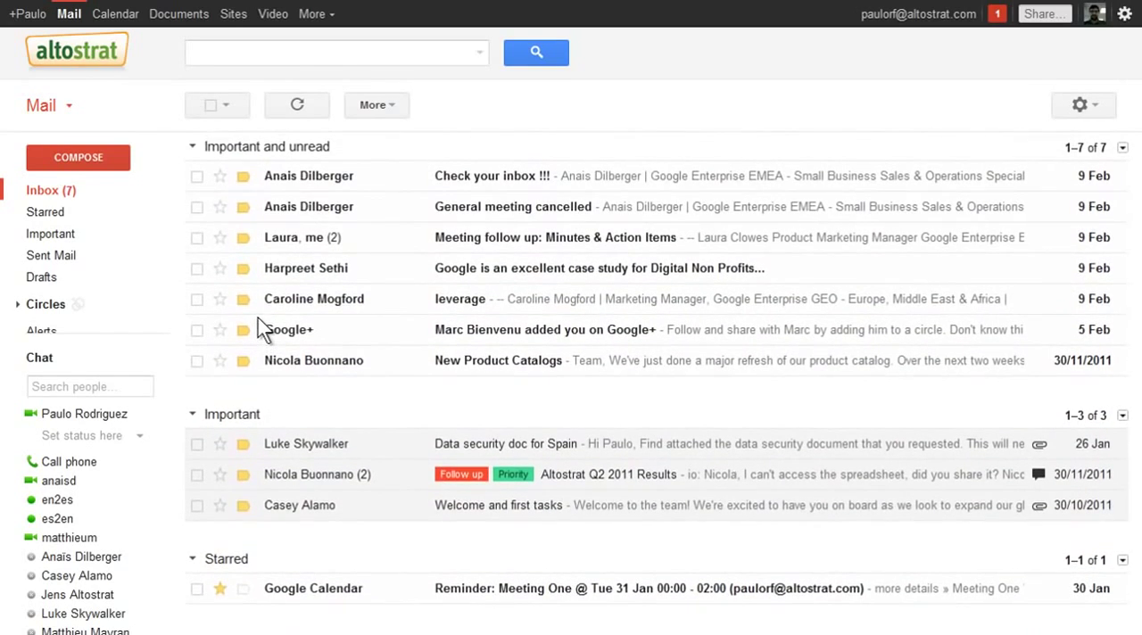
# - Open the "New Product Catalogs" message, view it translated from English to Spanish, and switch back to the original text
pyautogui.click(384, 359)
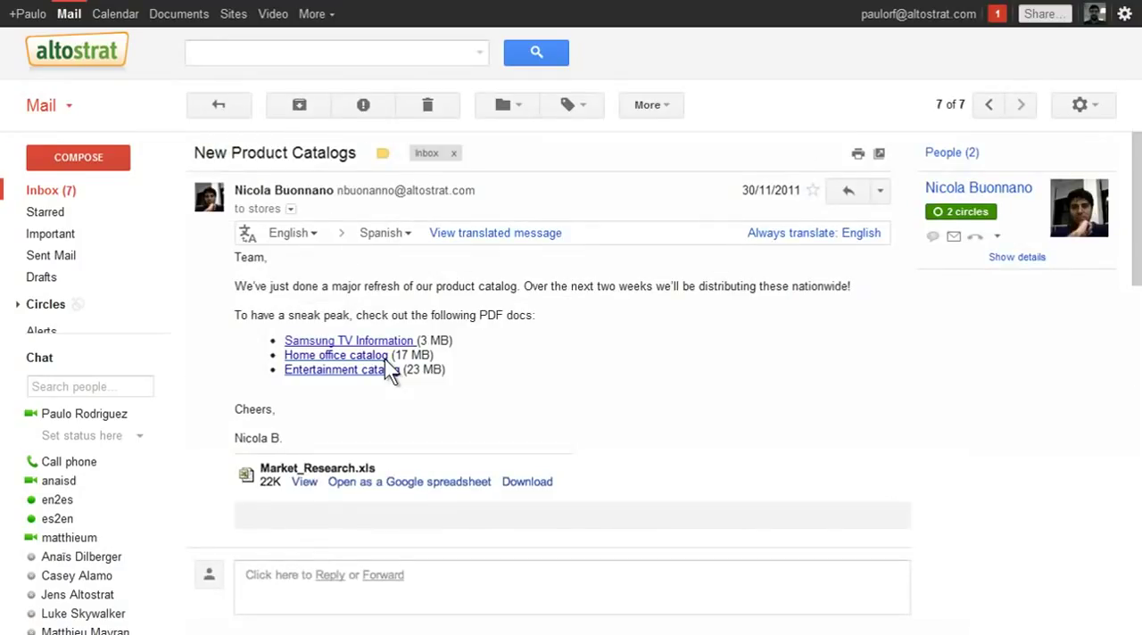
pyautogui.click(555, 234)
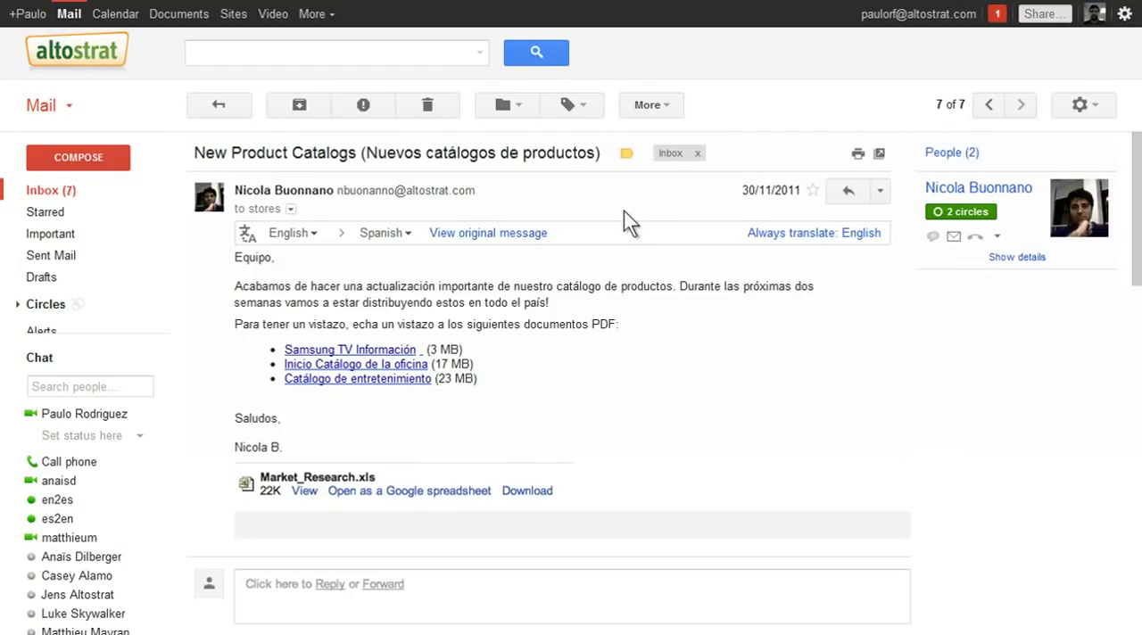
pyautogui.click(533, 235)
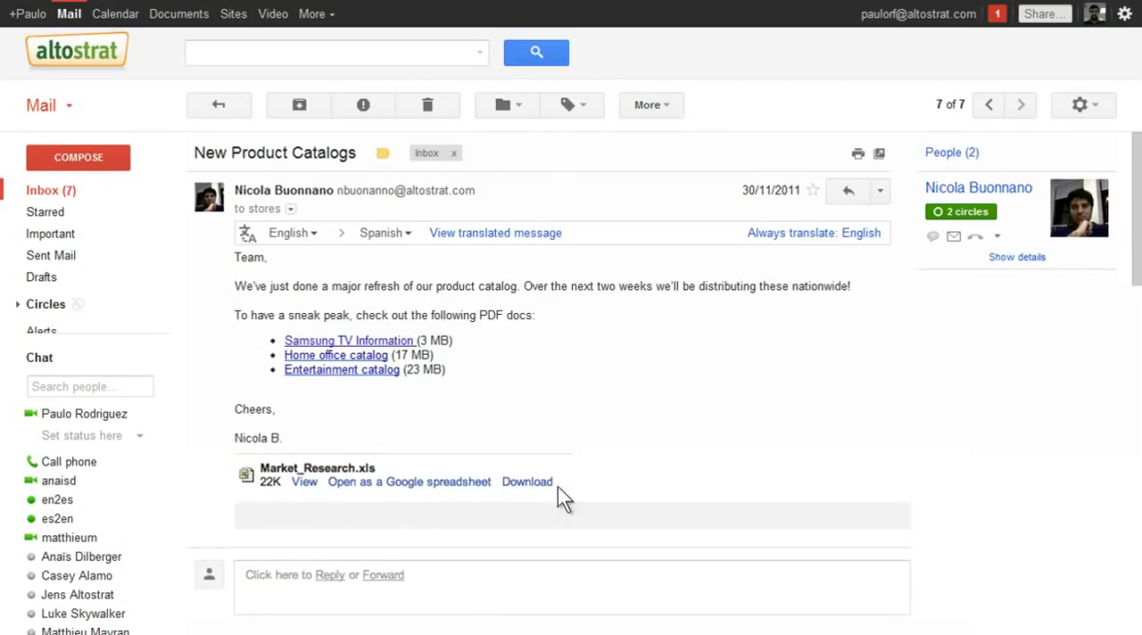
# - Open the Market_Research.xls attachment as a Google spreadsheet and undo the accidental entry in cell B2
pyautogui.click(490, 482)
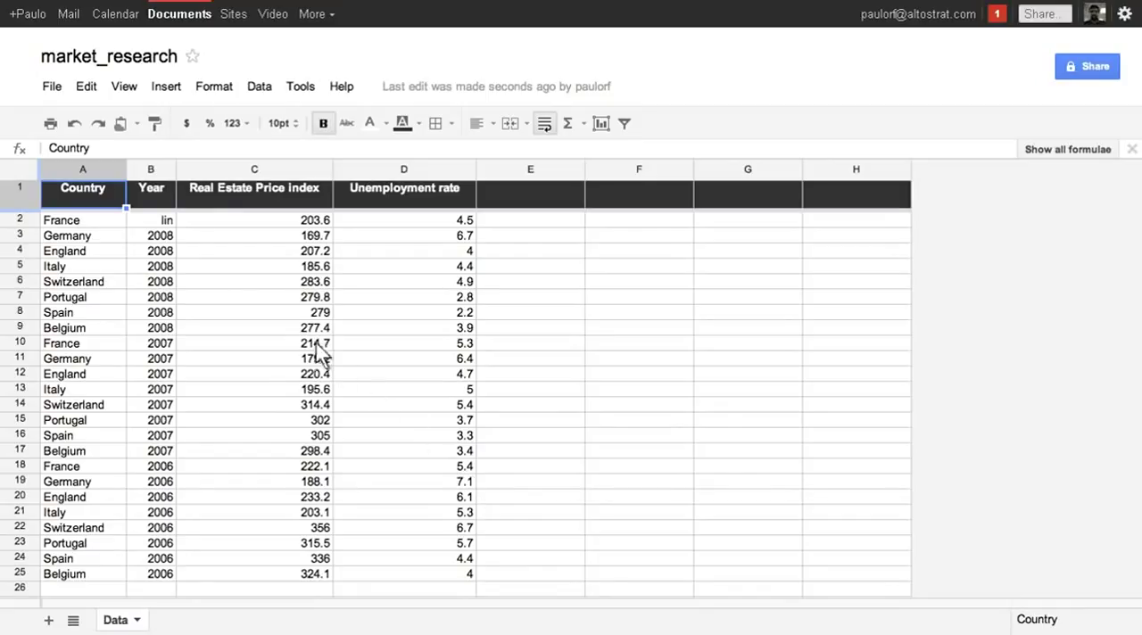
pyautogui.click(172, 223)
pyautogui.hotkey('ctrl', 'z')
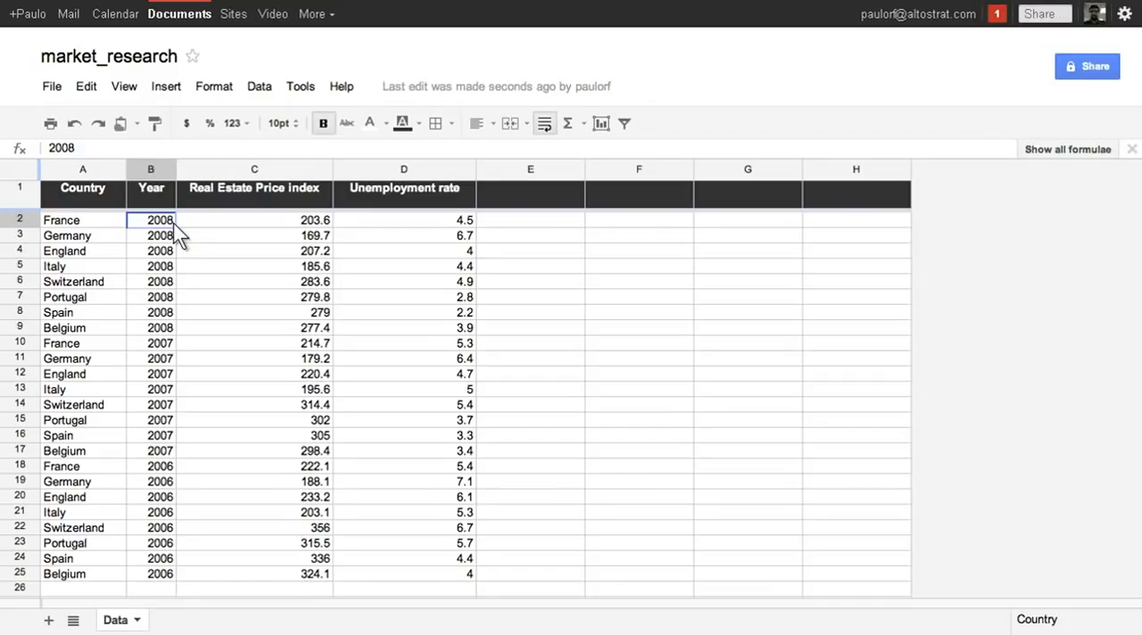
# - Insert the recommended bubble chart based on the data range A1:D25
pyautogui.moveTo(457, 572); pyautogui.dragTo(10, 175)
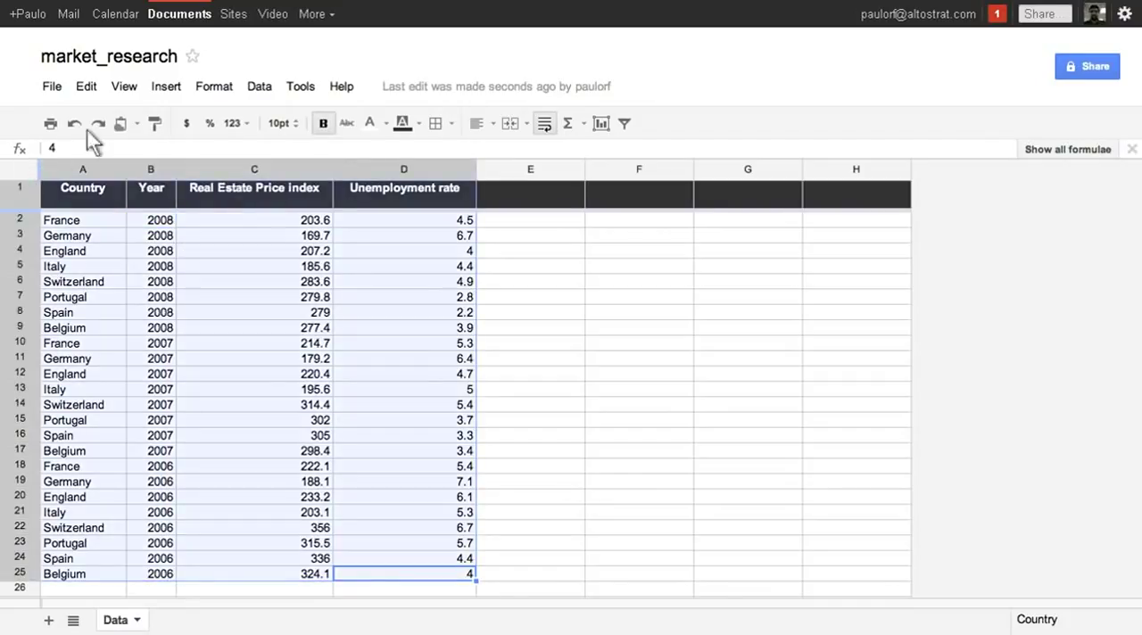
pyautogui.click(166, 87)
pyautogui.click(207, 477)
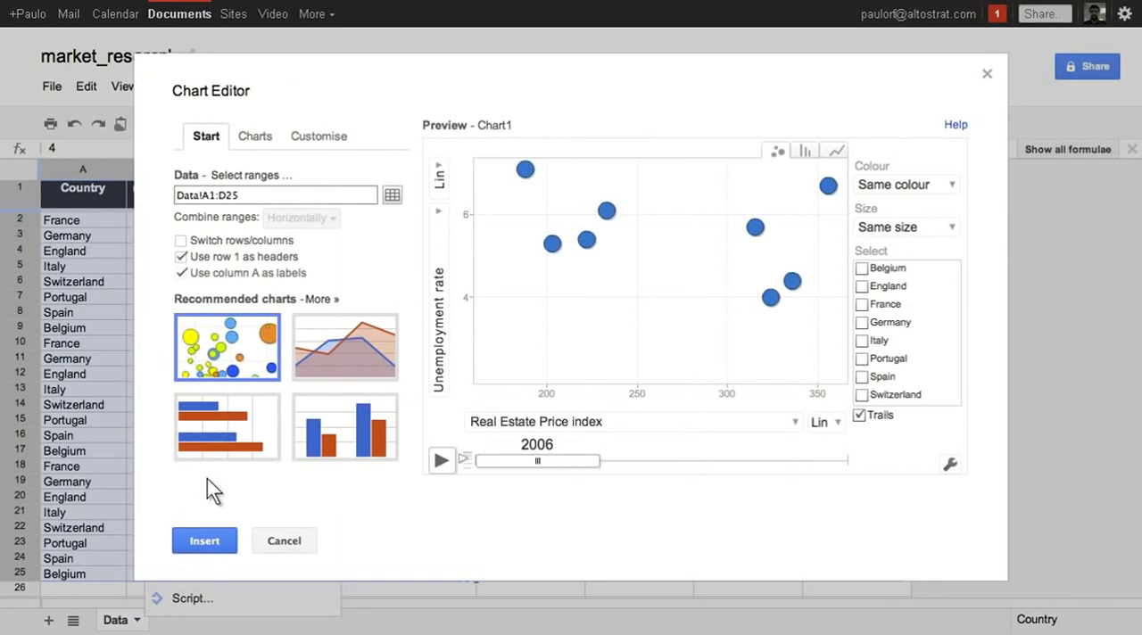
pyautogui.click(224, 543)
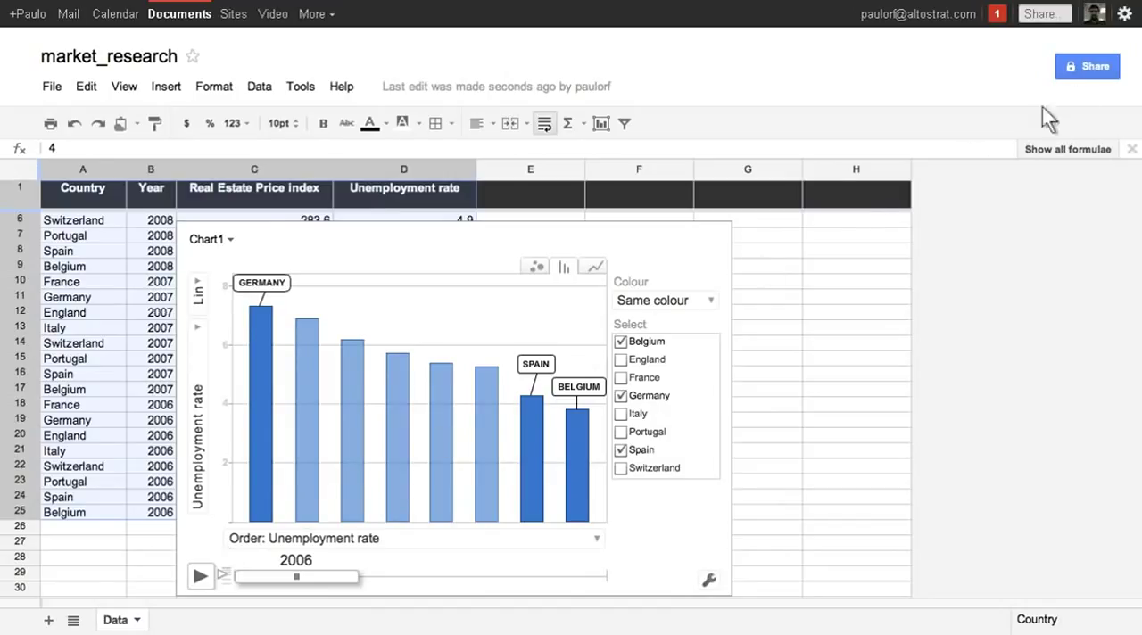
# - Share the market_research spreadsheet with an internal colleague and an external contact, with edit access and e-mail notification, approving the external address
pyautogui.click(1113, 69)
pyautogui.click(369, 435)
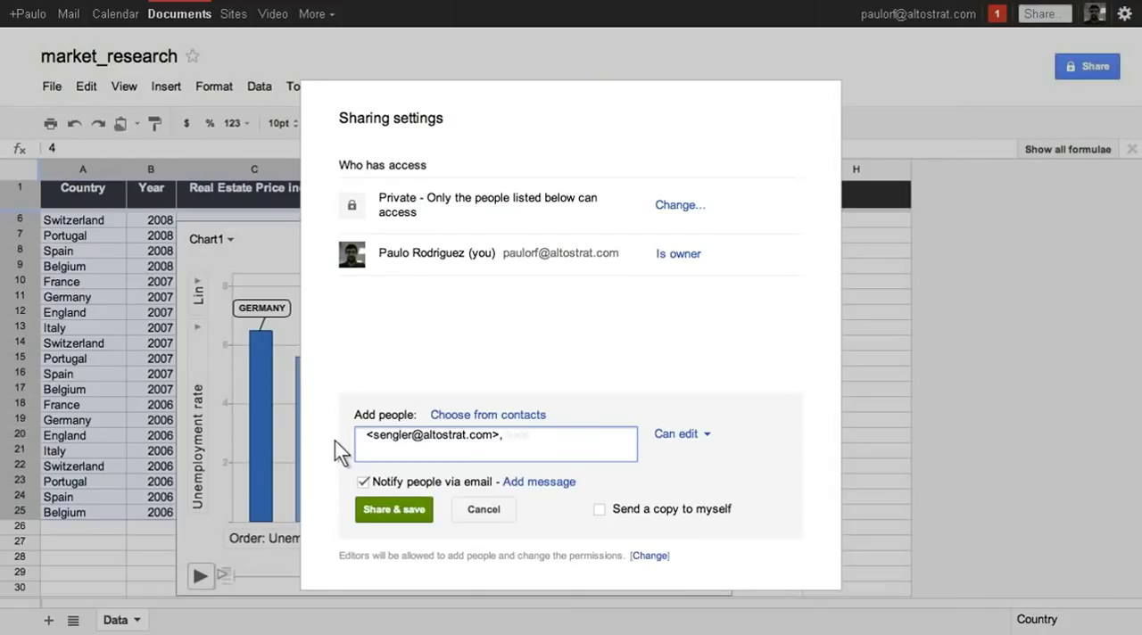
pyautogui.write('luke')
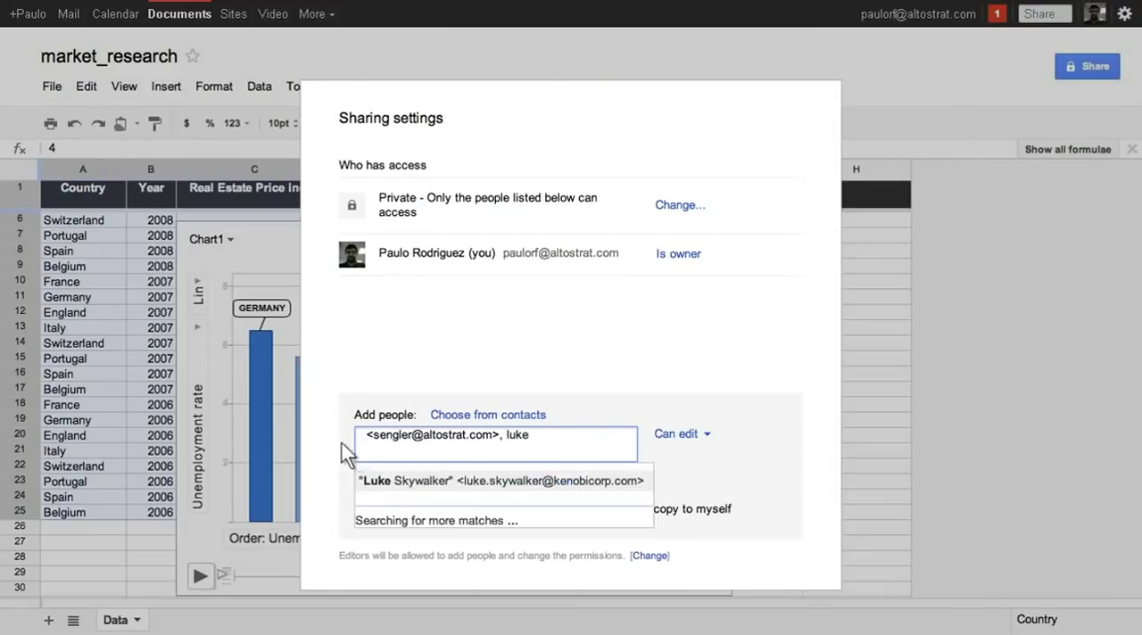
pyautogui.click(414, 480)
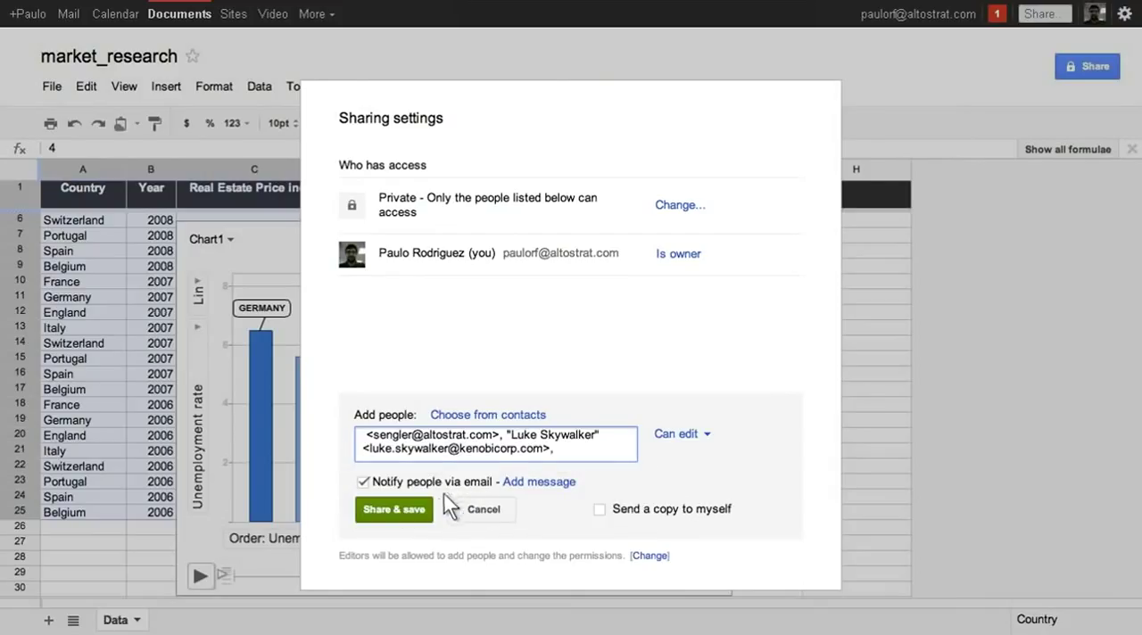
pyautogui.click(426, 513)
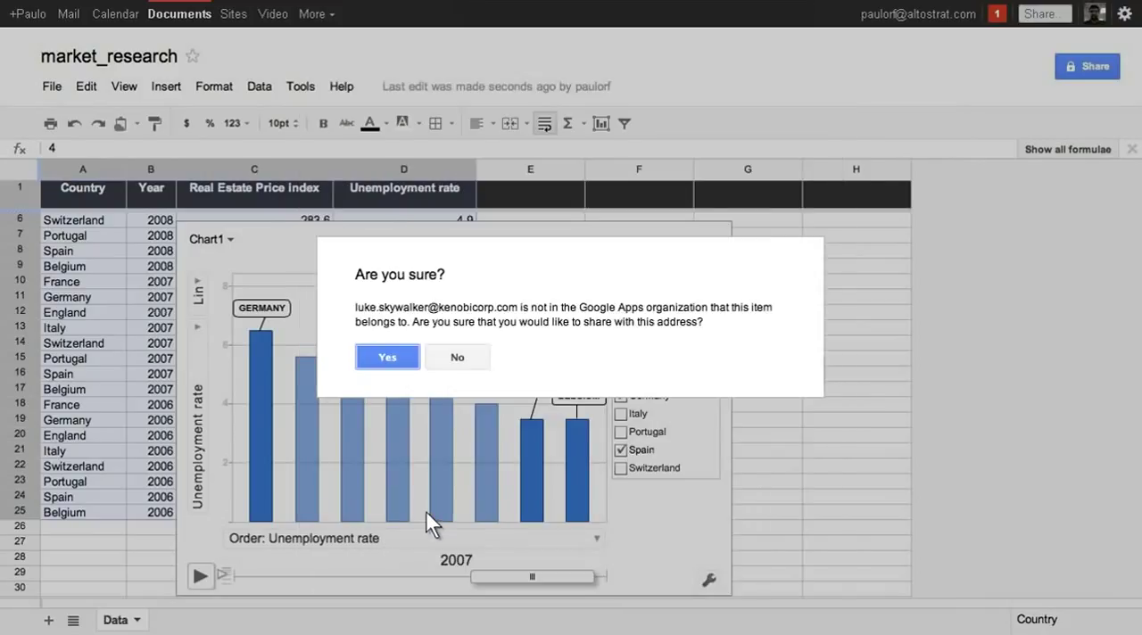
pyautogui.click(387, 357)
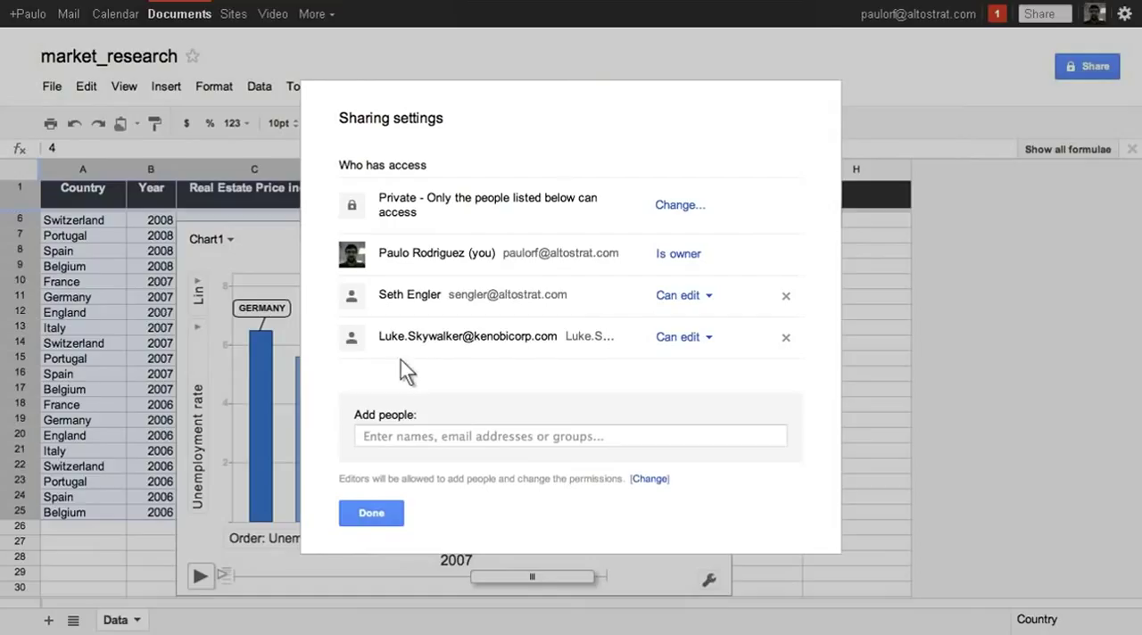
# - Change the external contact's permission to Can view, save the changes and finish the sharing settings
pyautogui.click(709, 339)
pyautogui.click(736, 411)
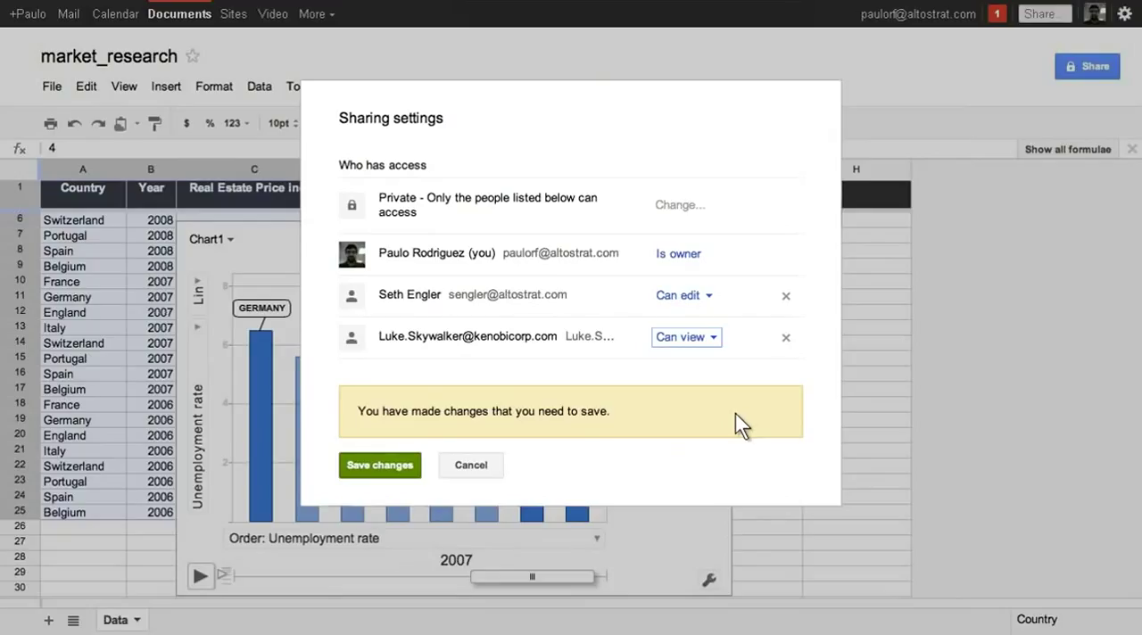
pyautogui.click(413, 465)
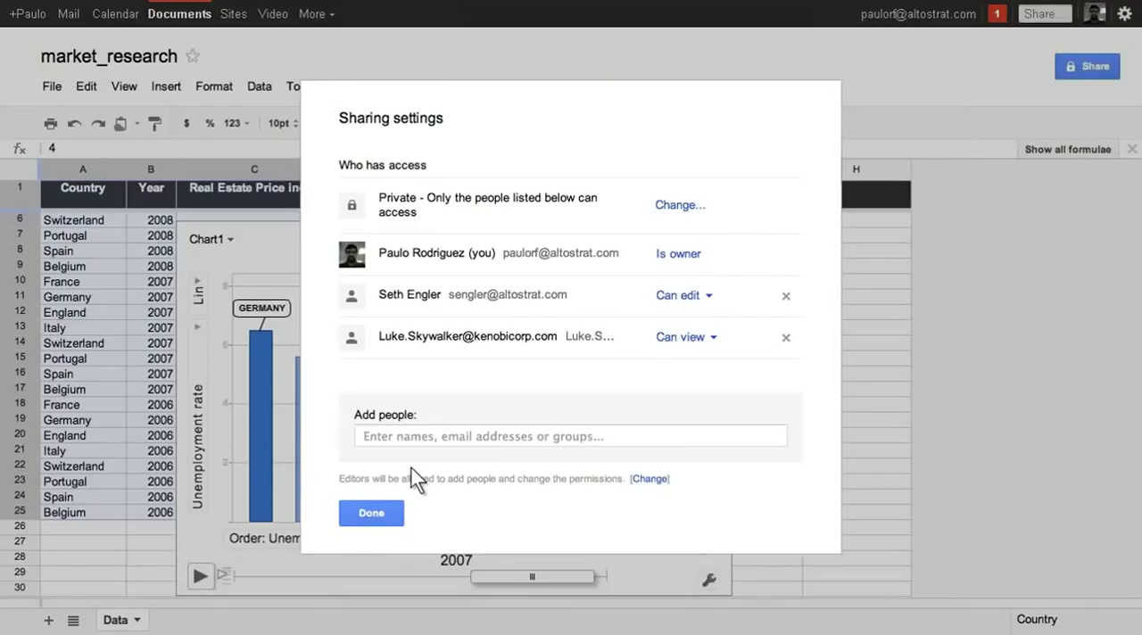
pyautogui.click(389, 515)
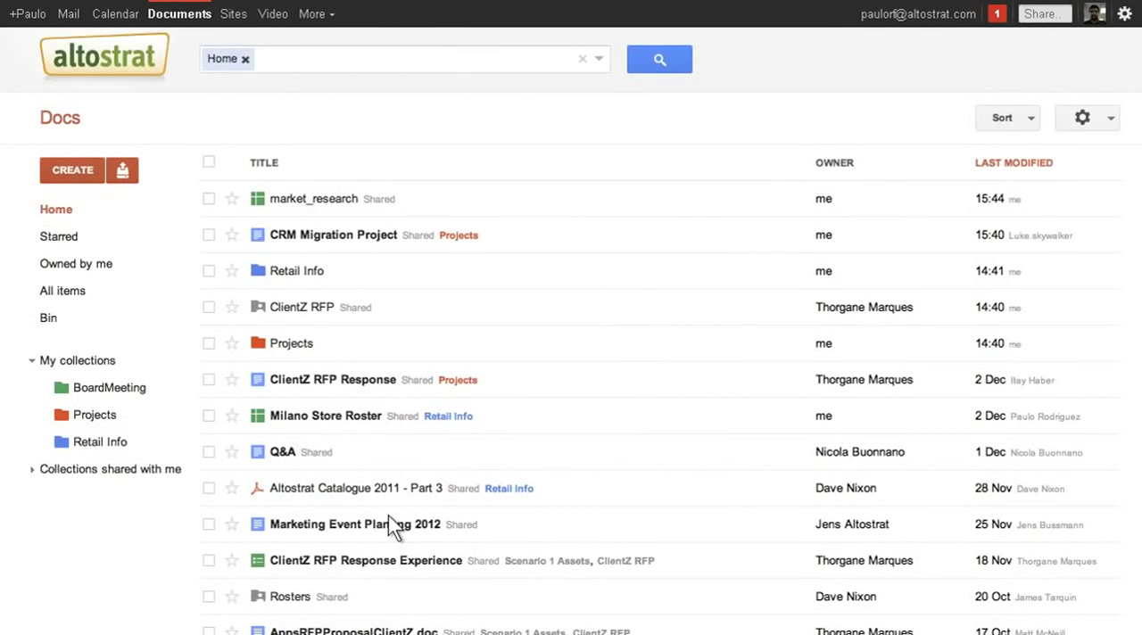
# - File market_research in the Projects collection and open the CRM Migration Project document
pyautogui.moveTo(396, 201); pyautogui.dragTo(169, 416)
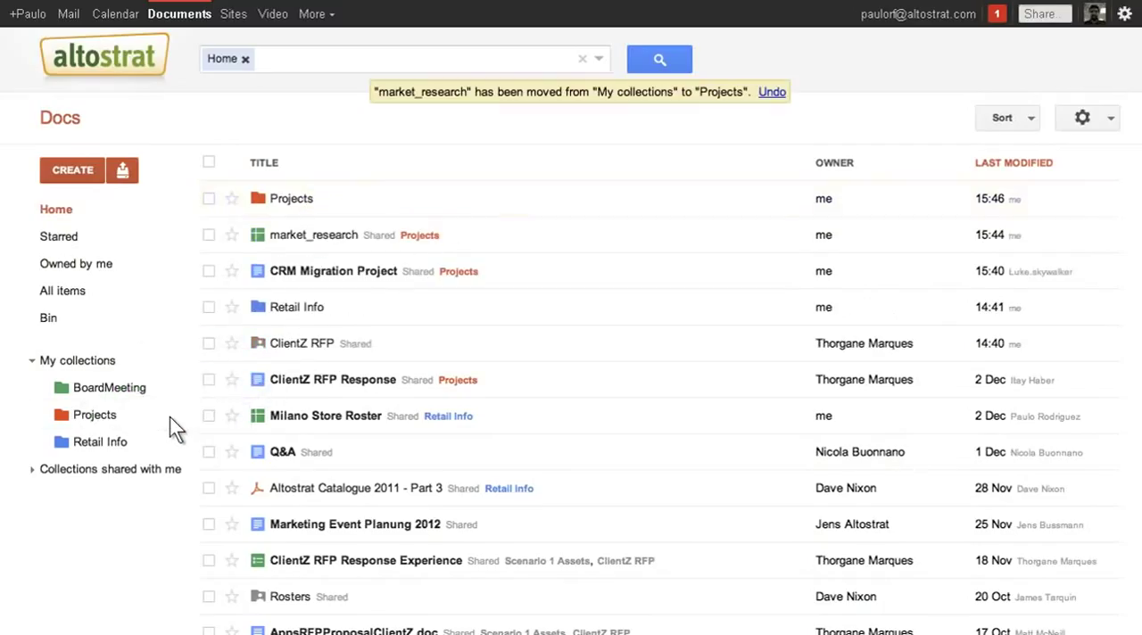
pyautogui.click(456, 285)
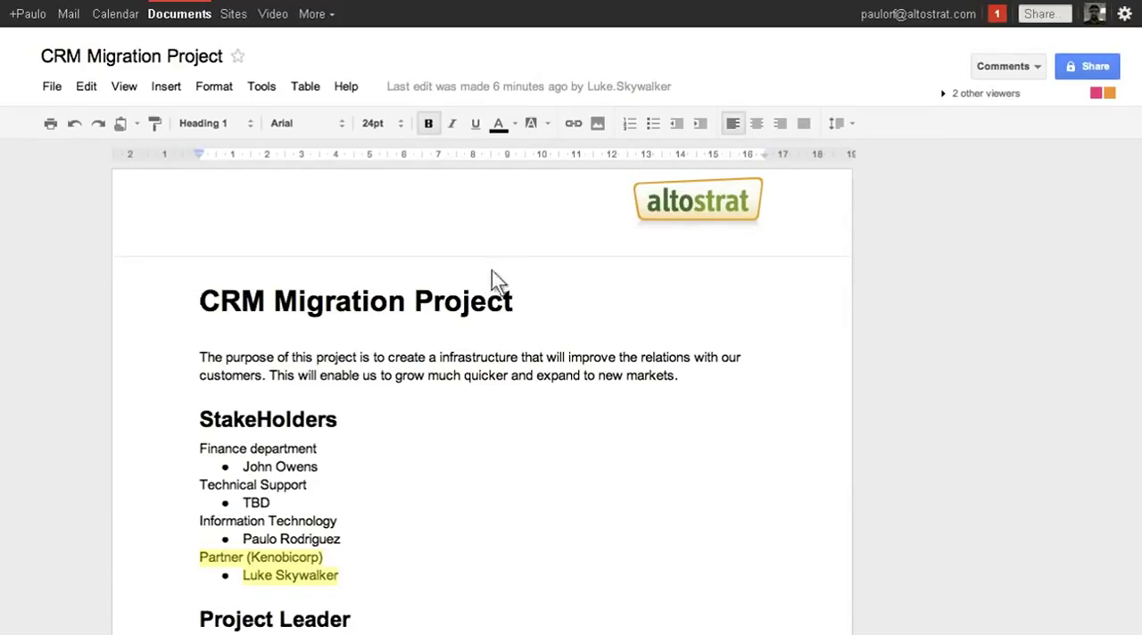
# - Send a message in the document's viewer chat asking a colleague, "could you please update the document with your information?"
pyautogui.click(1103, 92)
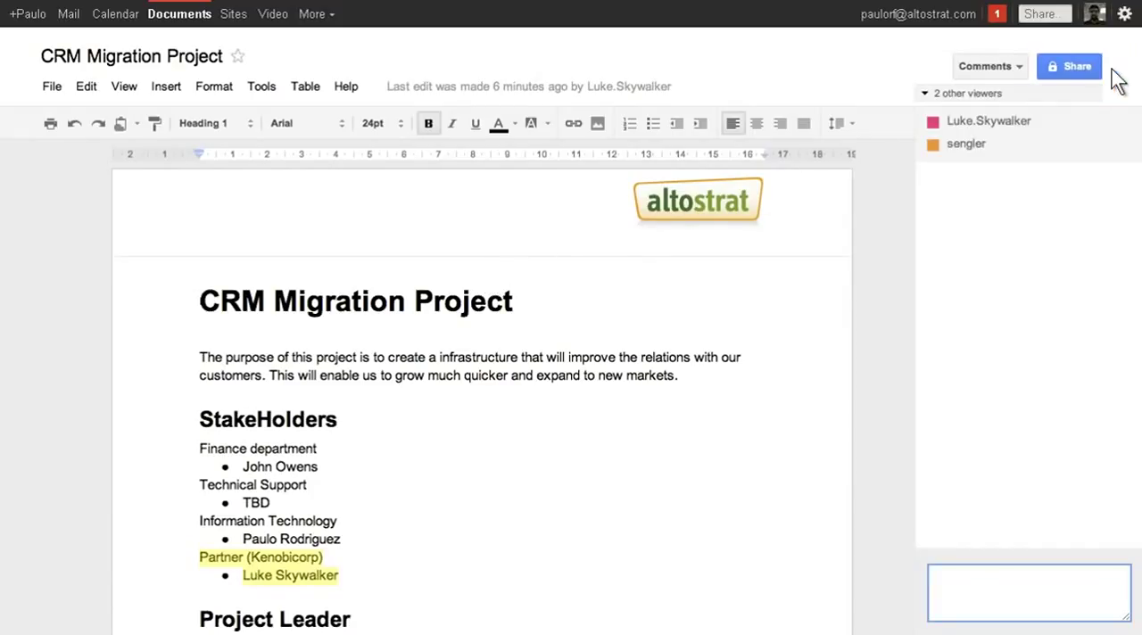
pyautogui.write('Seth, could you please update the document with your information?')
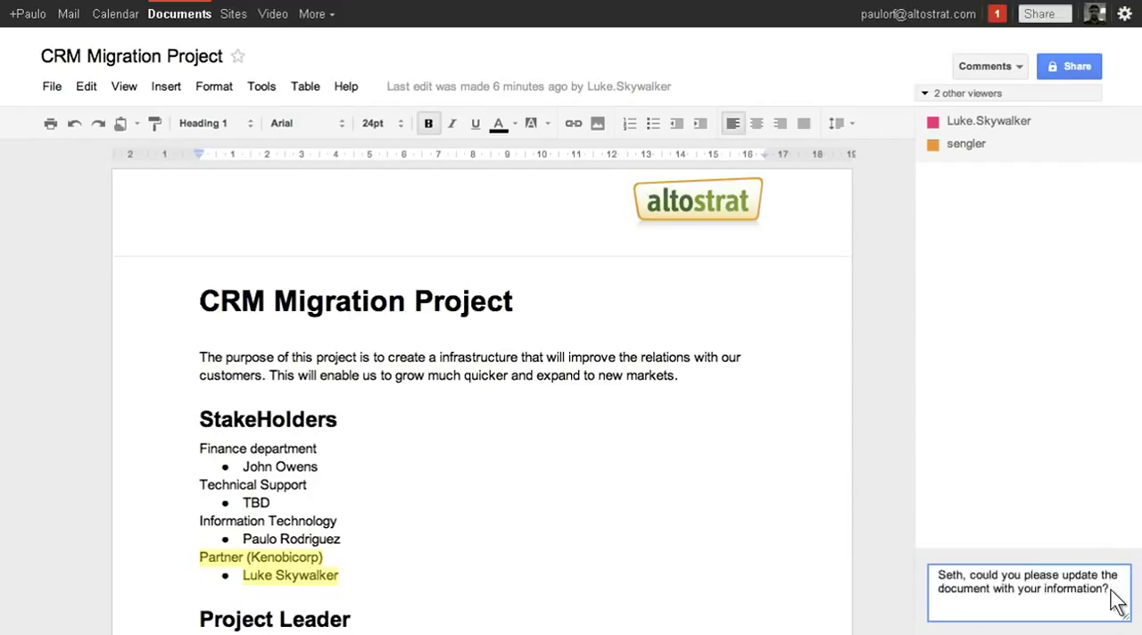
pyautogui.press('Return')
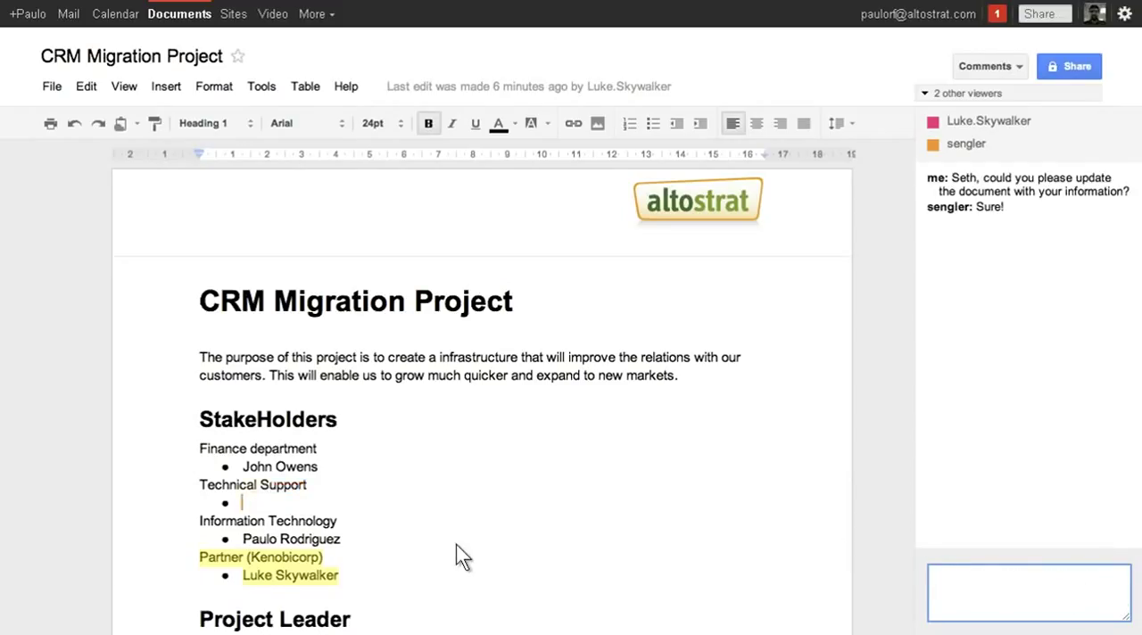
# - Add "- Project manager" to the CRM Migration Project document
pyautogui.write('- Project manager')
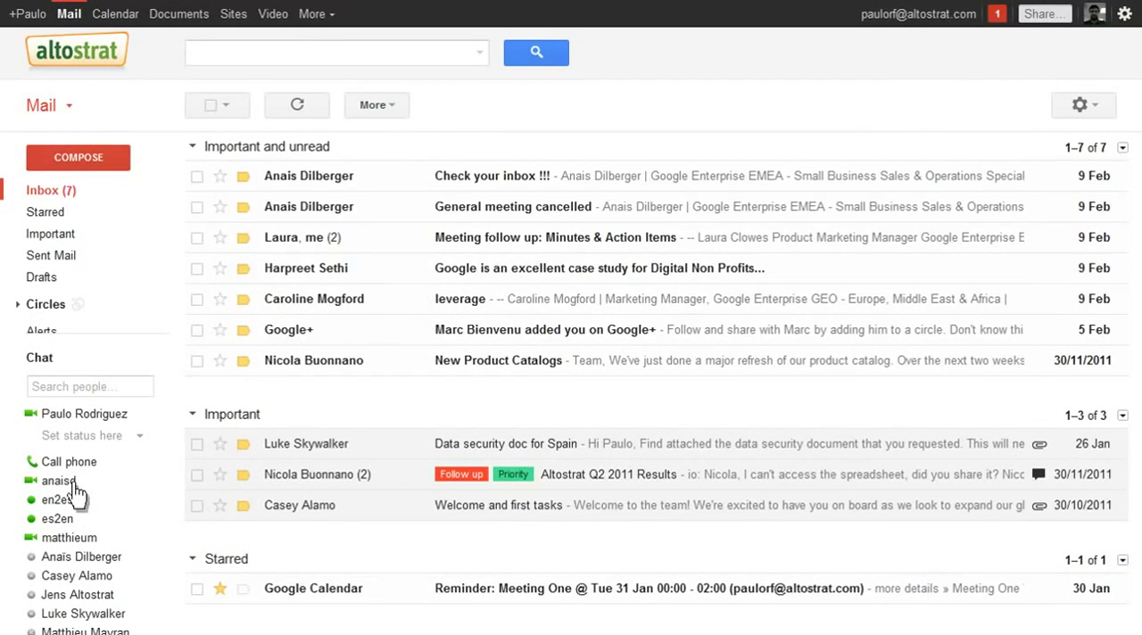
# - In Gmail, start a video chat with the first video-enabled contact listed below Call phone
pyautogui.moveTo(113, 488)
pyautogui.click(1075, 612)
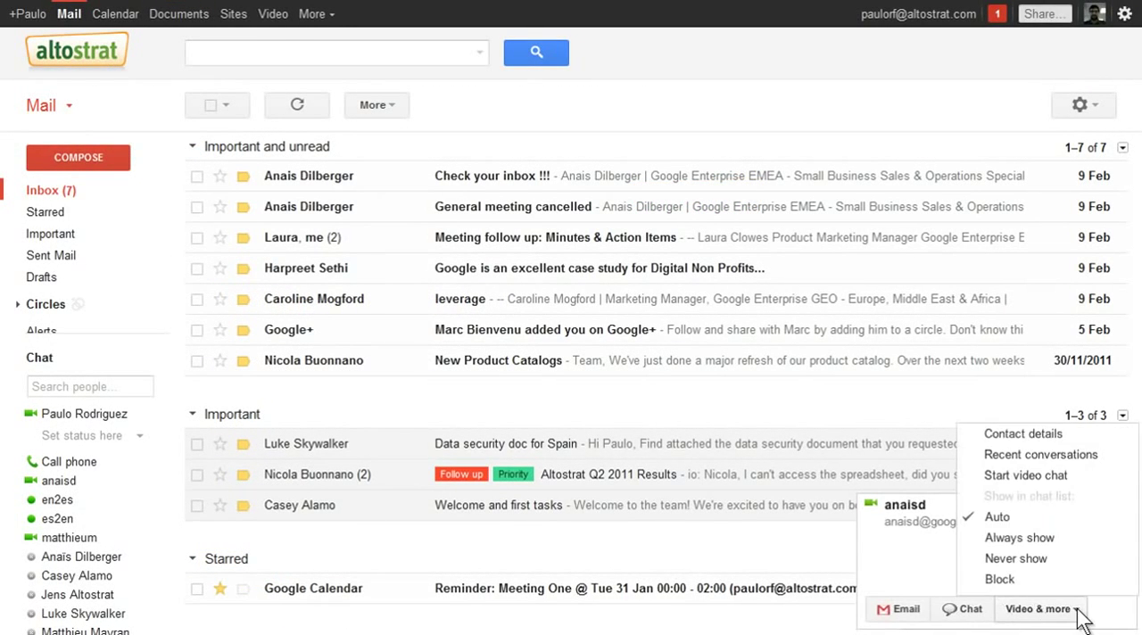
pyautogui.click(1073, 480)
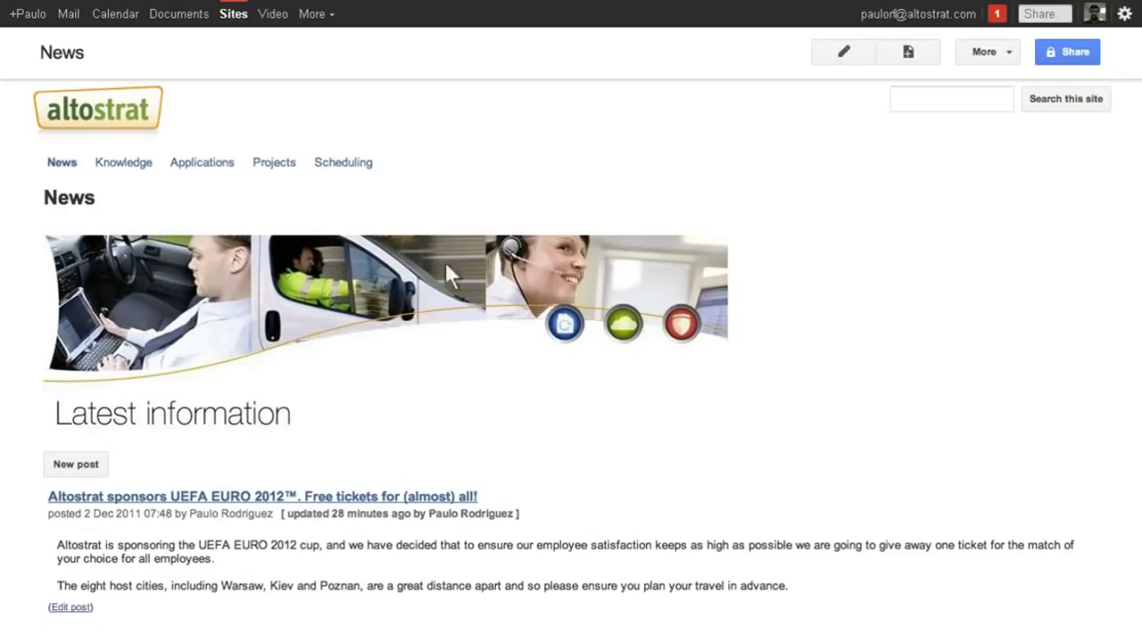
# - Open the Documents page under Knowledge on the Altostrat site
pyautogui.moveTo(149, 164)
pyautogui.click(138, 233)
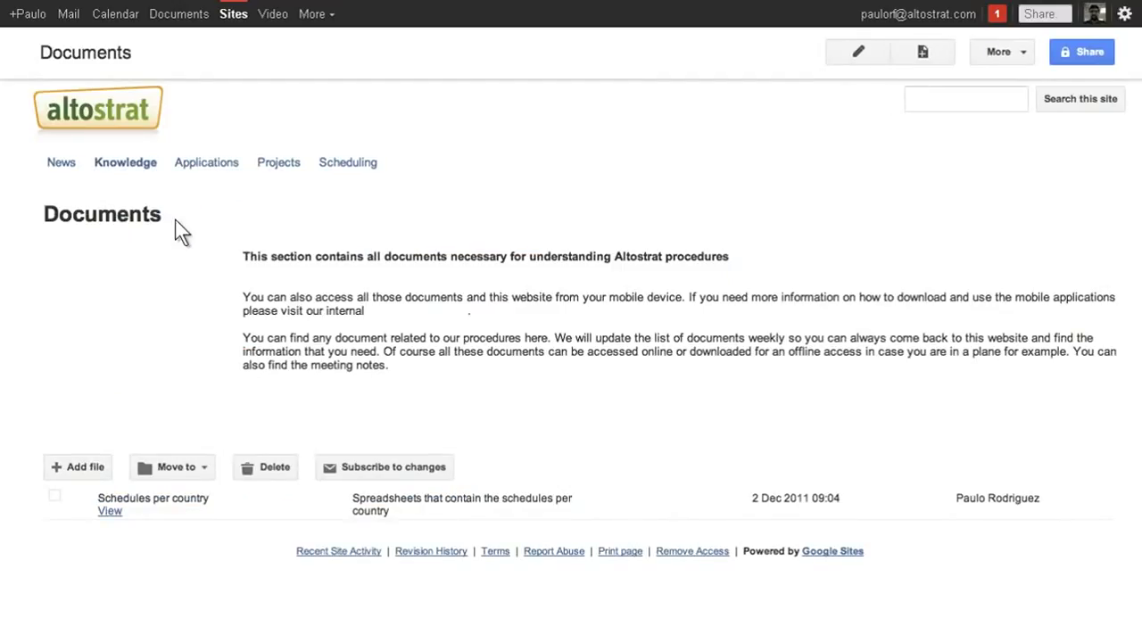
# - Create a site from the Blank template with the name "My new site"
pyautogui.click(237, 15)
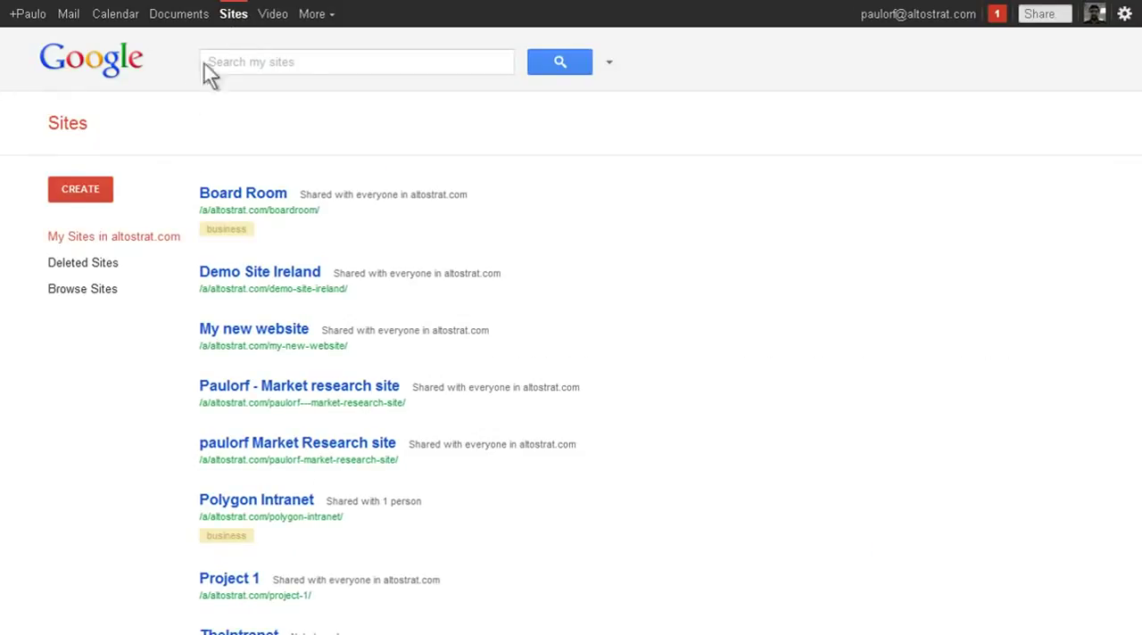
pyautogui.click(81, 191)
pyautogui.click(323, 415)
pyautogui.write('My new site')
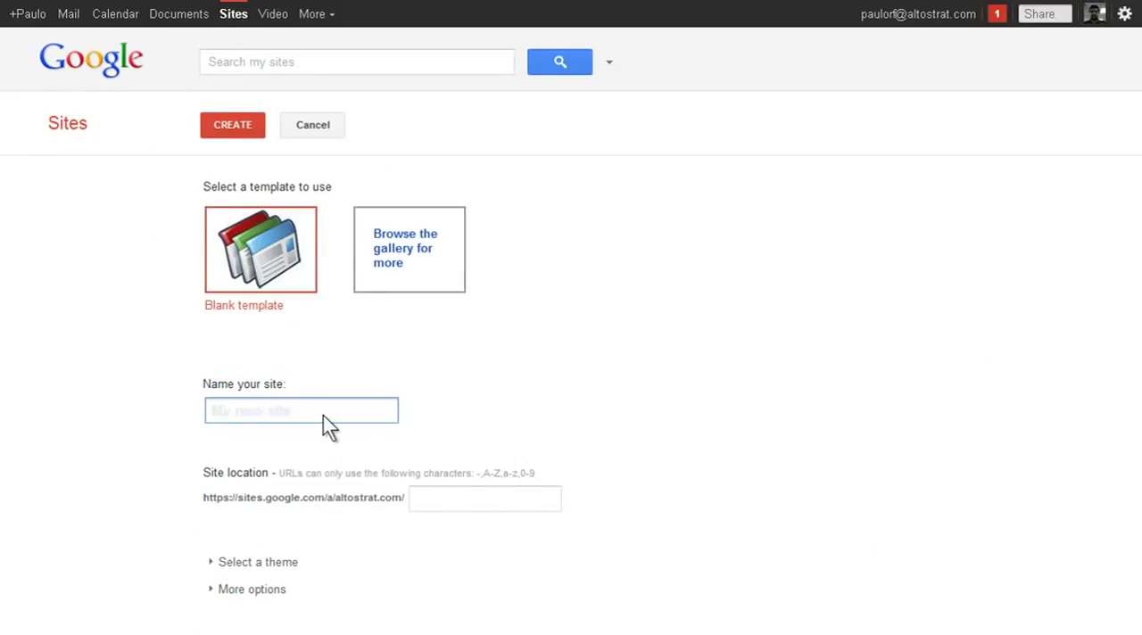
pyautogui.click(252, 129)
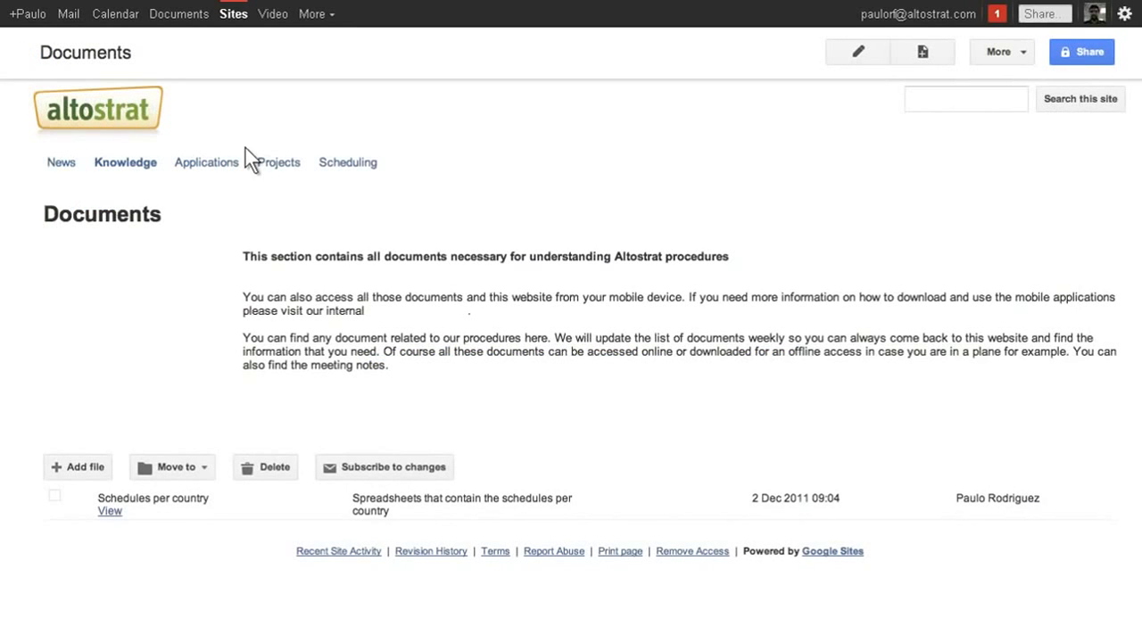
# - Upload CRMMigration_Project.pdf from the Desktop to the Documents page with the description "This is the information on our CRM migration project"
pyautogui.click(82, 467)
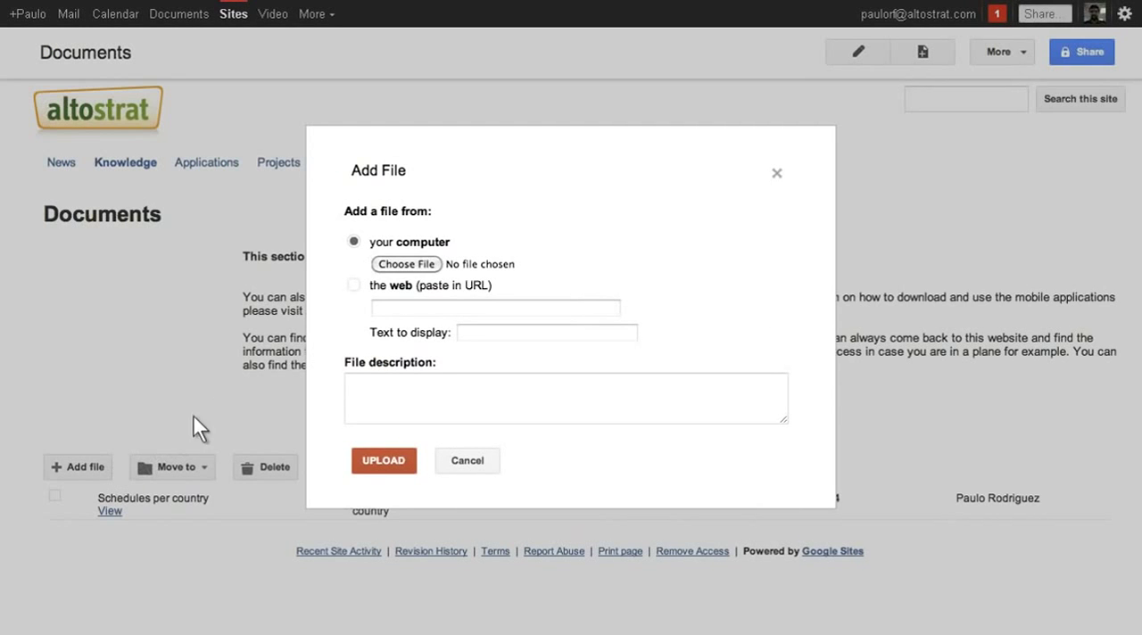
pyautogui.click(425, 265)
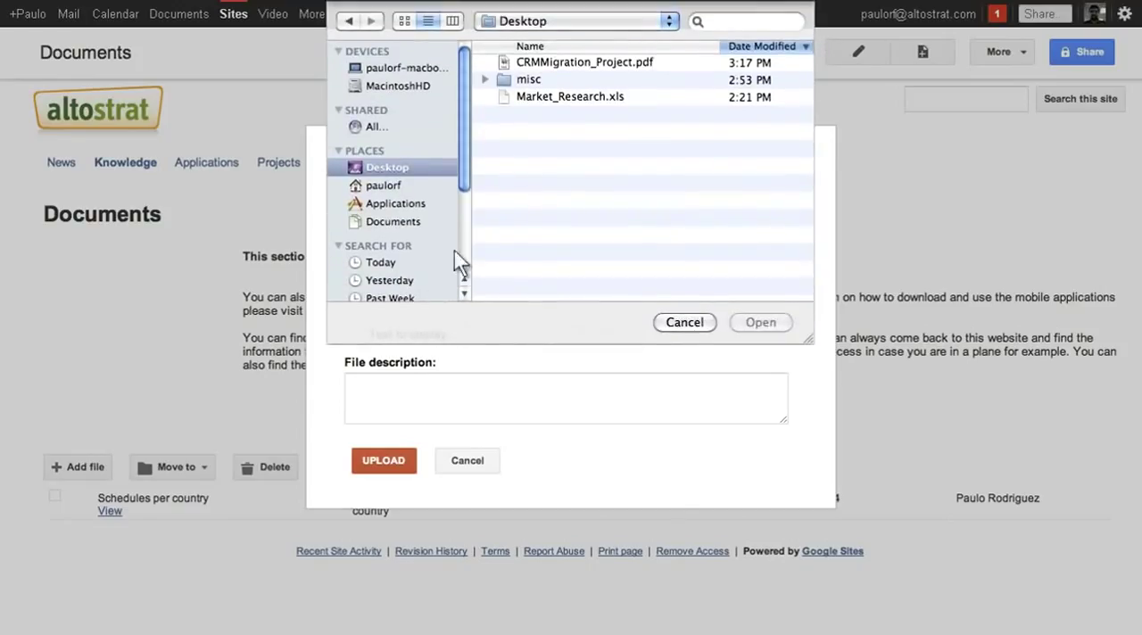
pyautogui.click(656, 66)
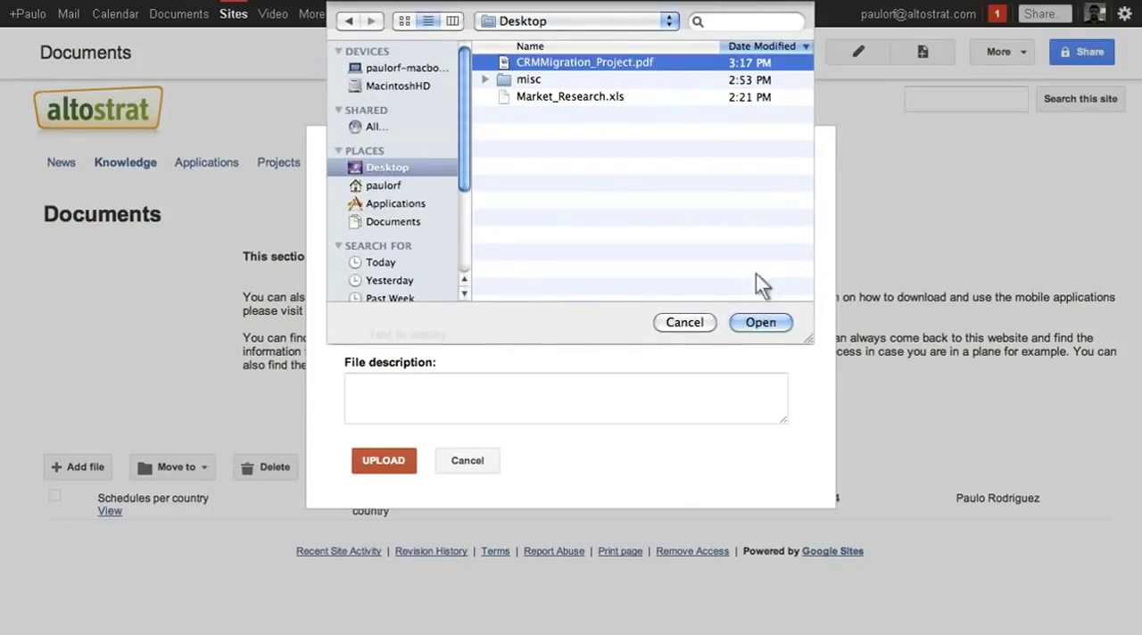
pyautogui.click(781, 325)
pyautogui.click(611, 389)
pyautogui.write('This is the information on our CRM migration project.')
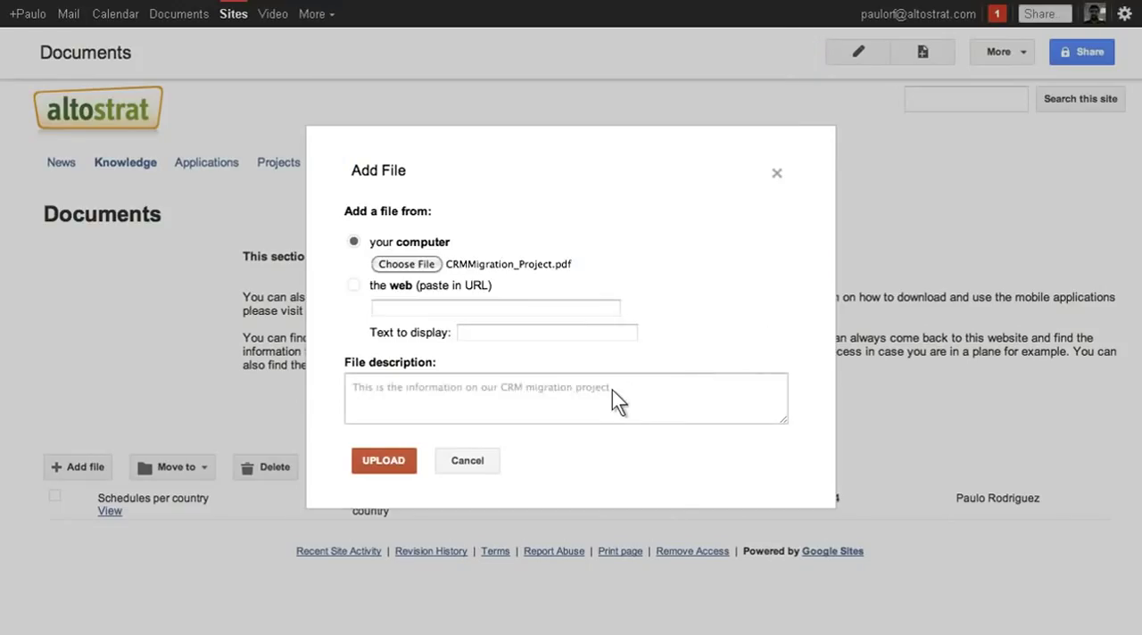
pyautogui.click(412, 461)
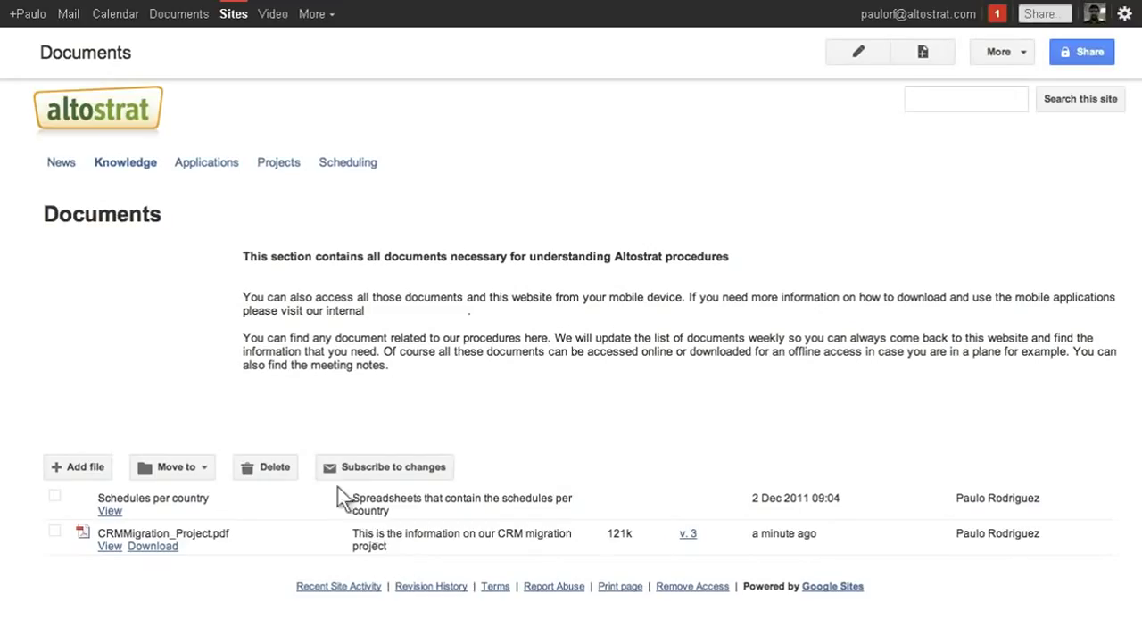
# - Change the UEFA EURO post's title on the News page to "Altostrat sponsors UEFA EURO 2012™. Free tickets for all!" and save it
pyautogui.click(71, 167)
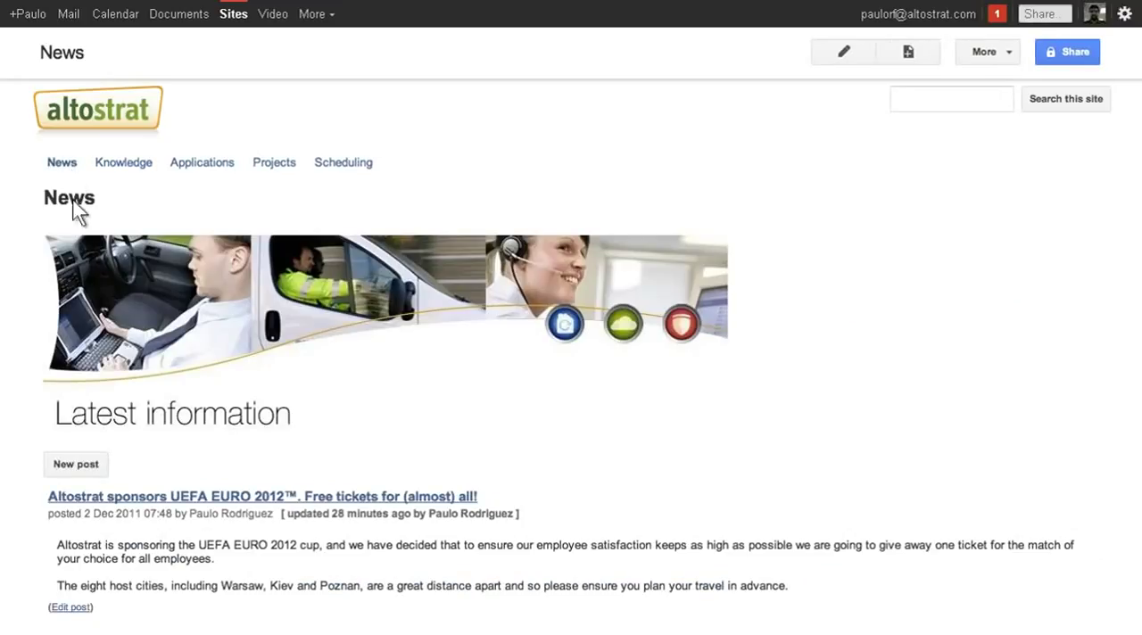
pyautogui.click(71, 607)
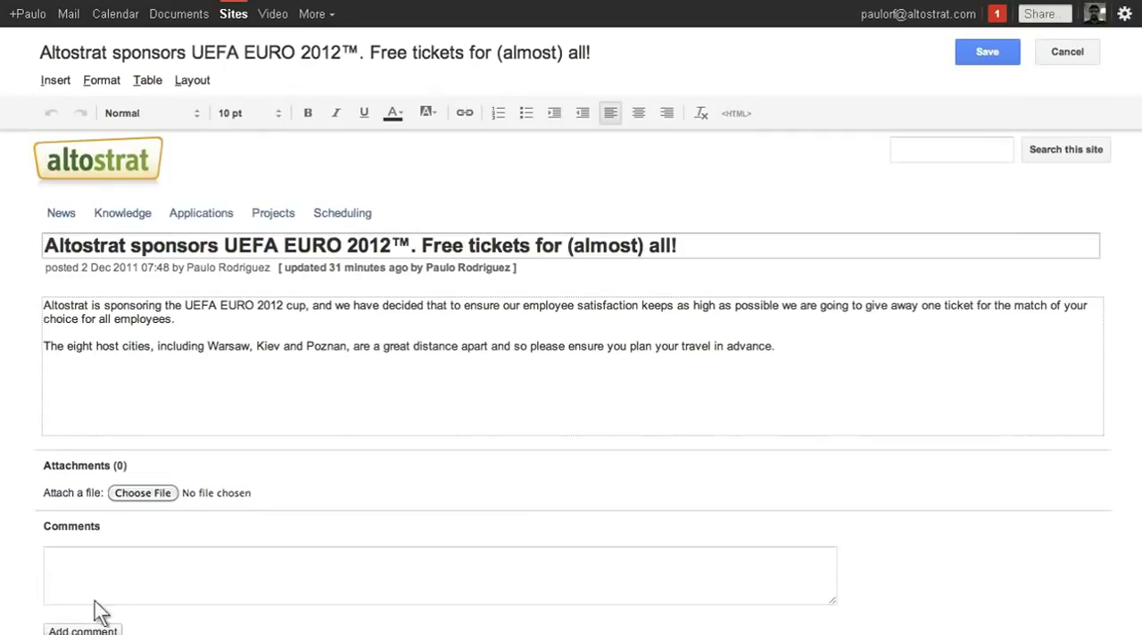
pyautogui.click(606, 249)
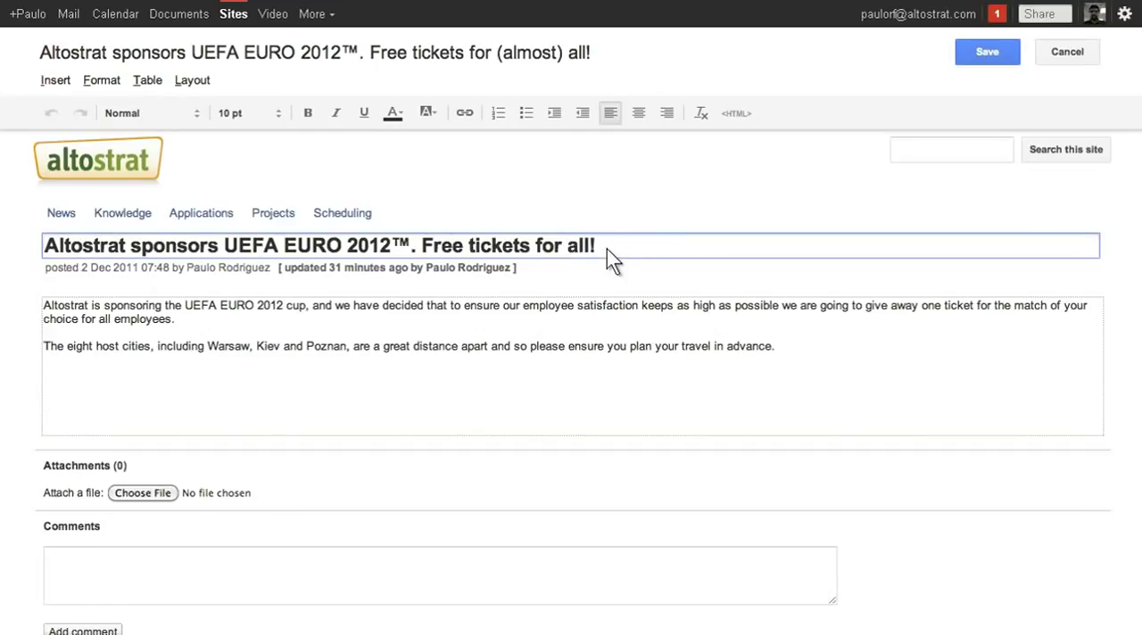
pyautogui.click(990, 53)
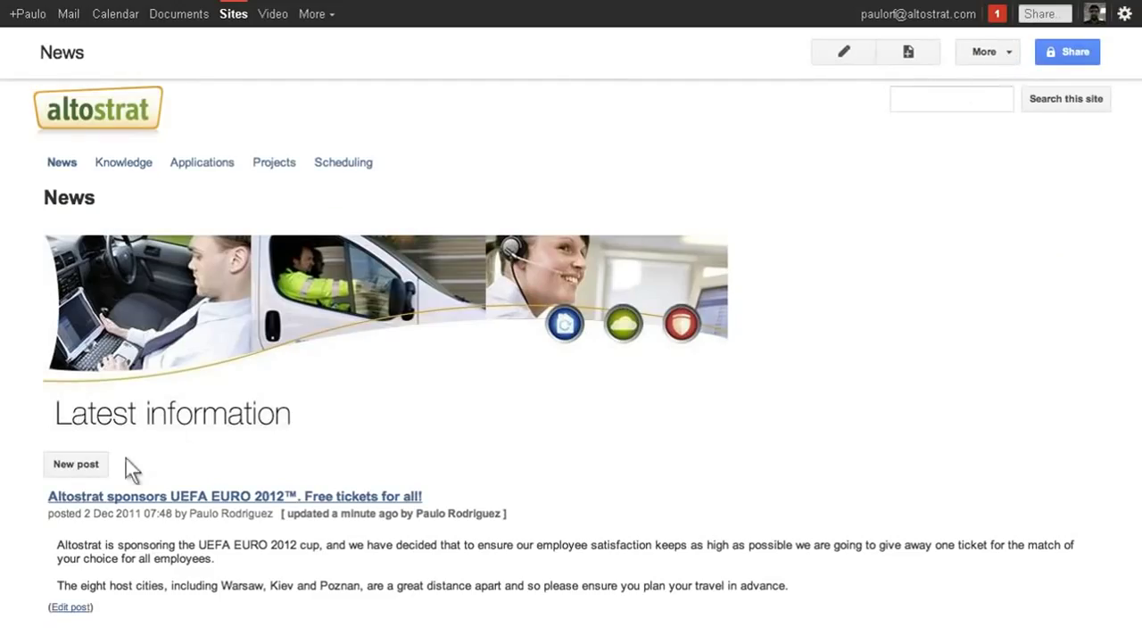
# - Publish news post "New CRM project" with "We are choosing a new CRM. Here is the document that contains the information" and embed the CRM Migration Project document
pyautogui.click(103, 465)
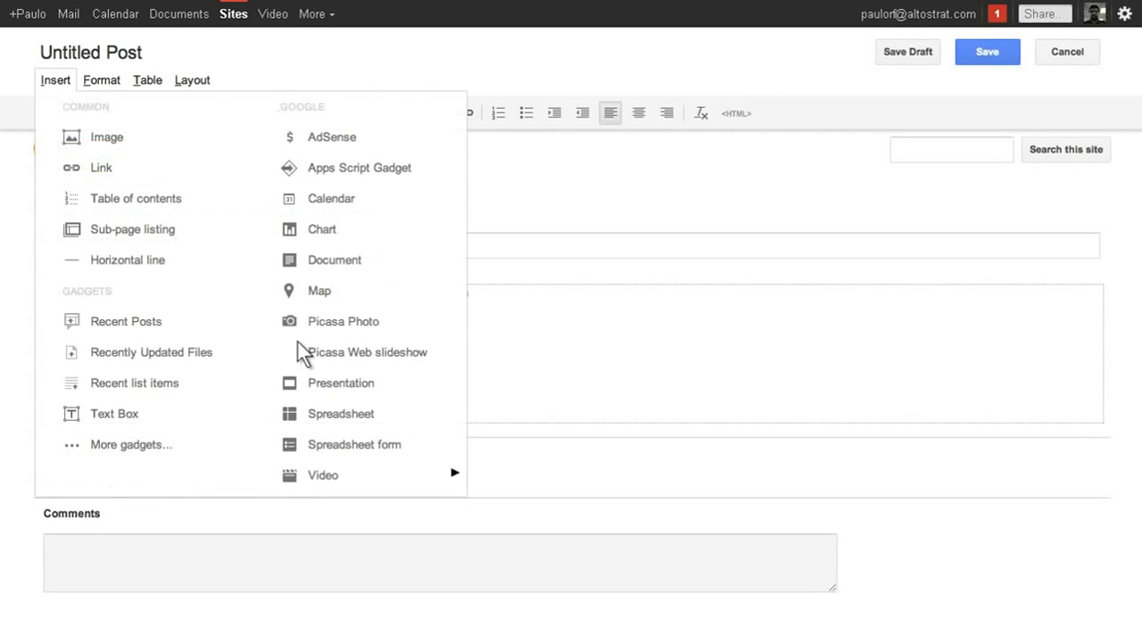
pyautogui.click(370, 262)
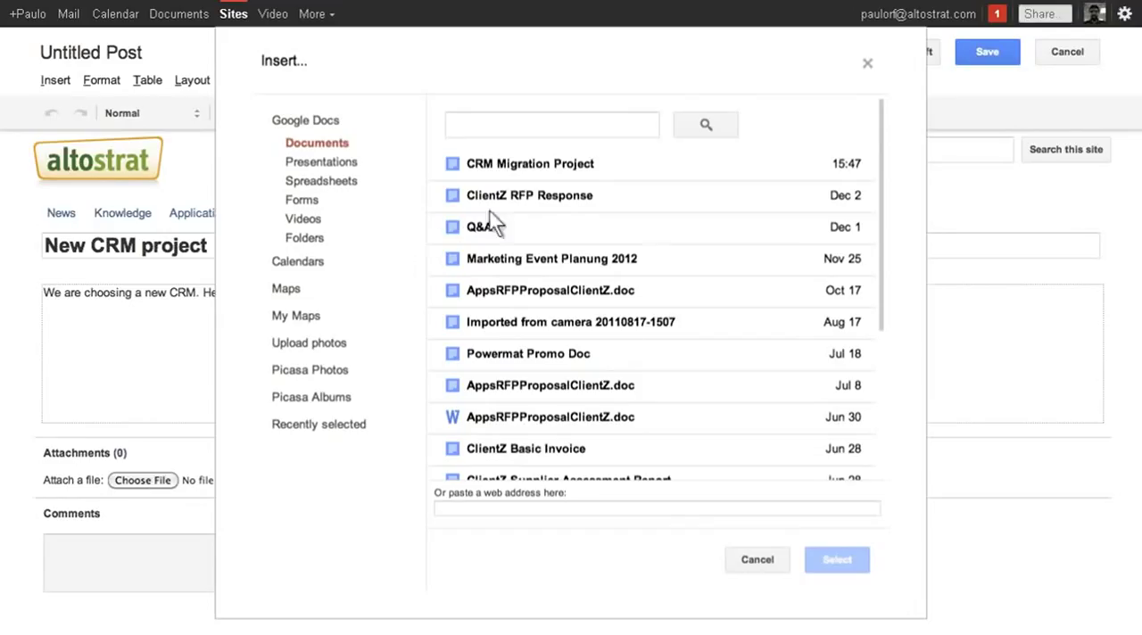
pyautogui.click(598, 167)
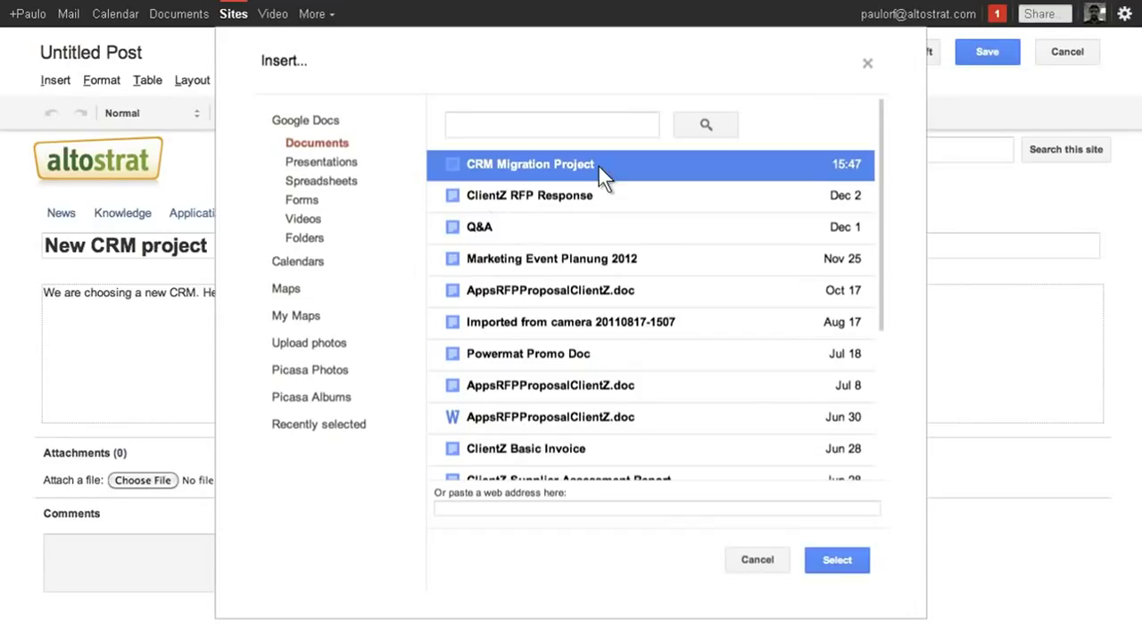
pyautogui.click(856, 562)
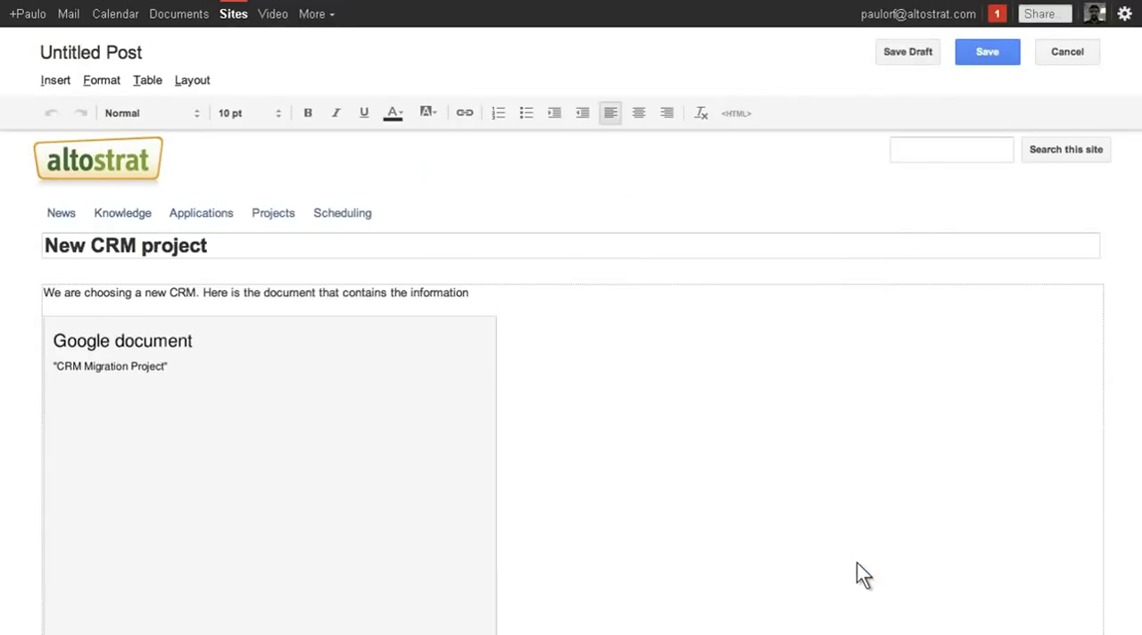
pyautogui.click(1005, 57)
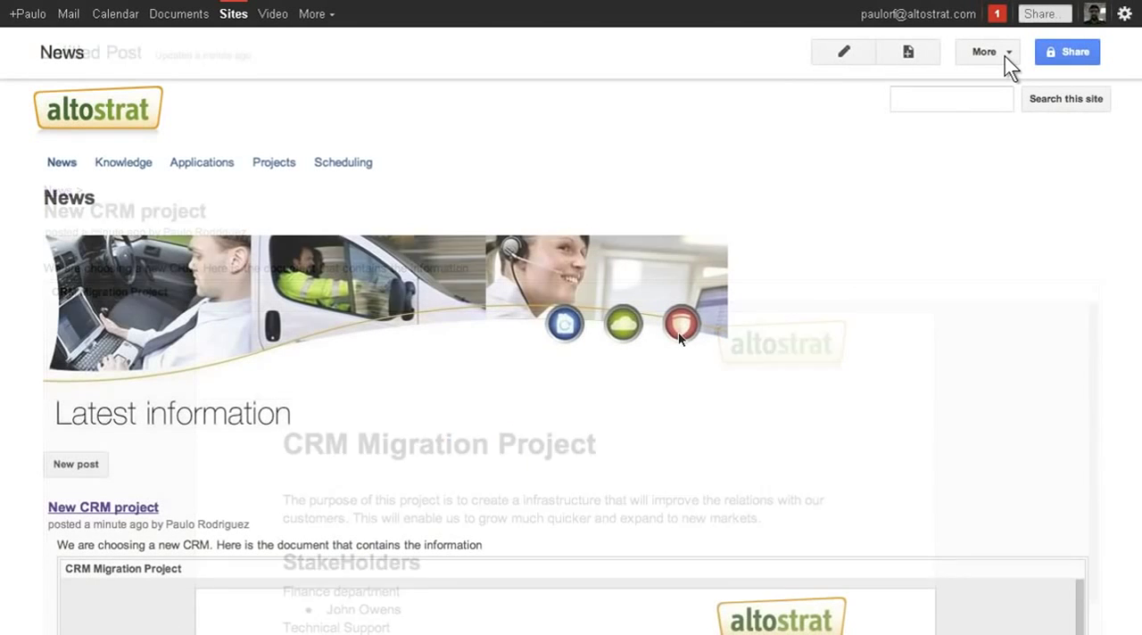
pyautogui.scroll(-4, 1004, 56)
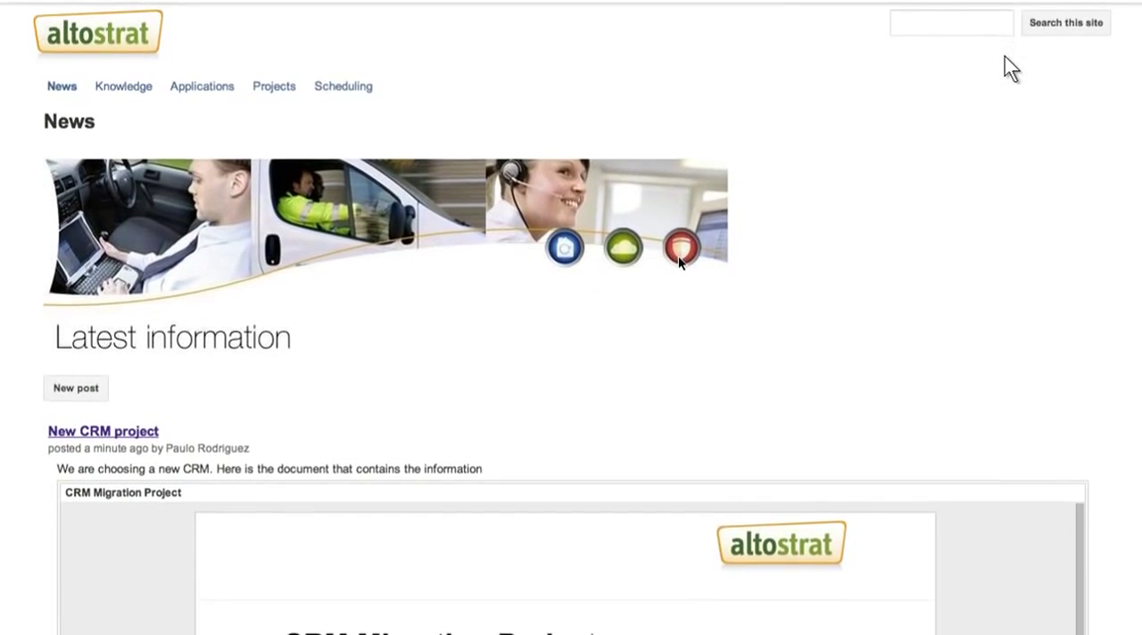